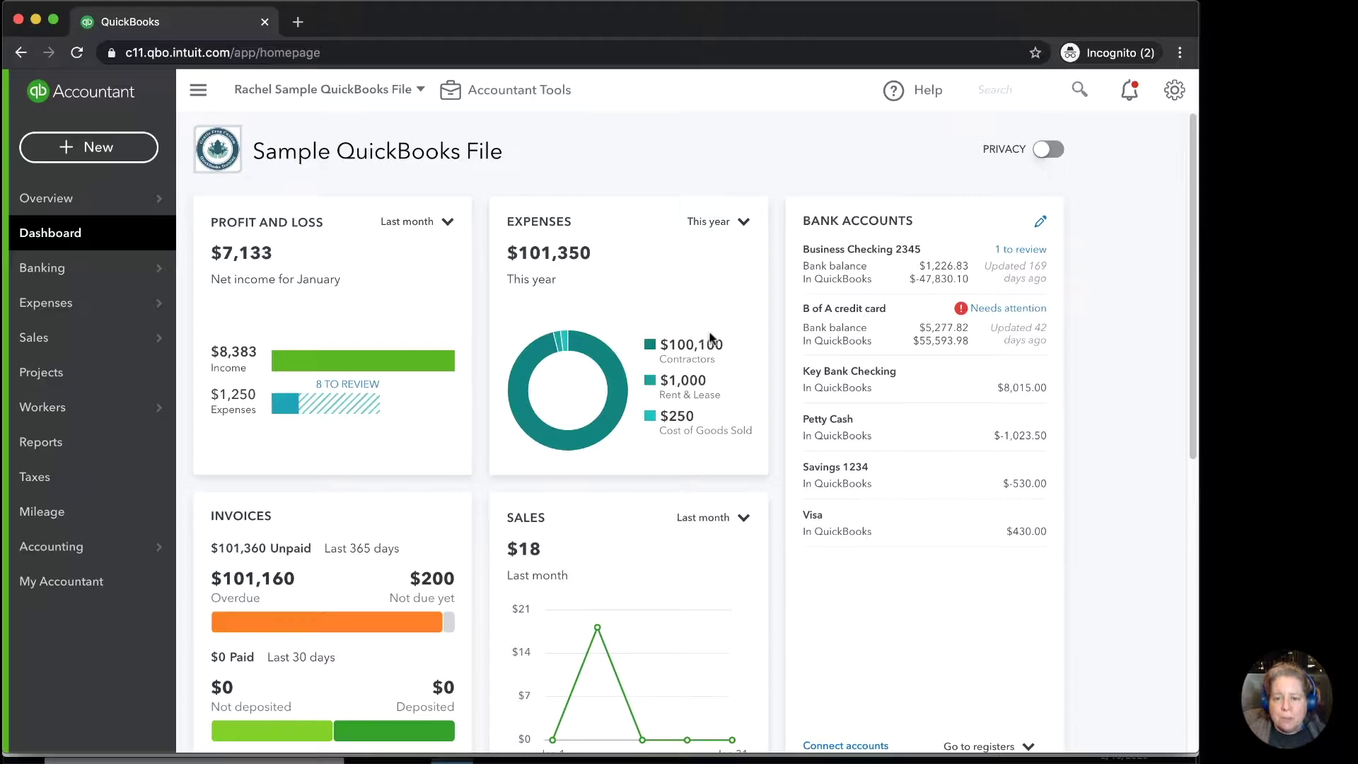
# - Start a new sales receipt for Sample Customer with Check as the payment method
pyautogui.click(97, 149)
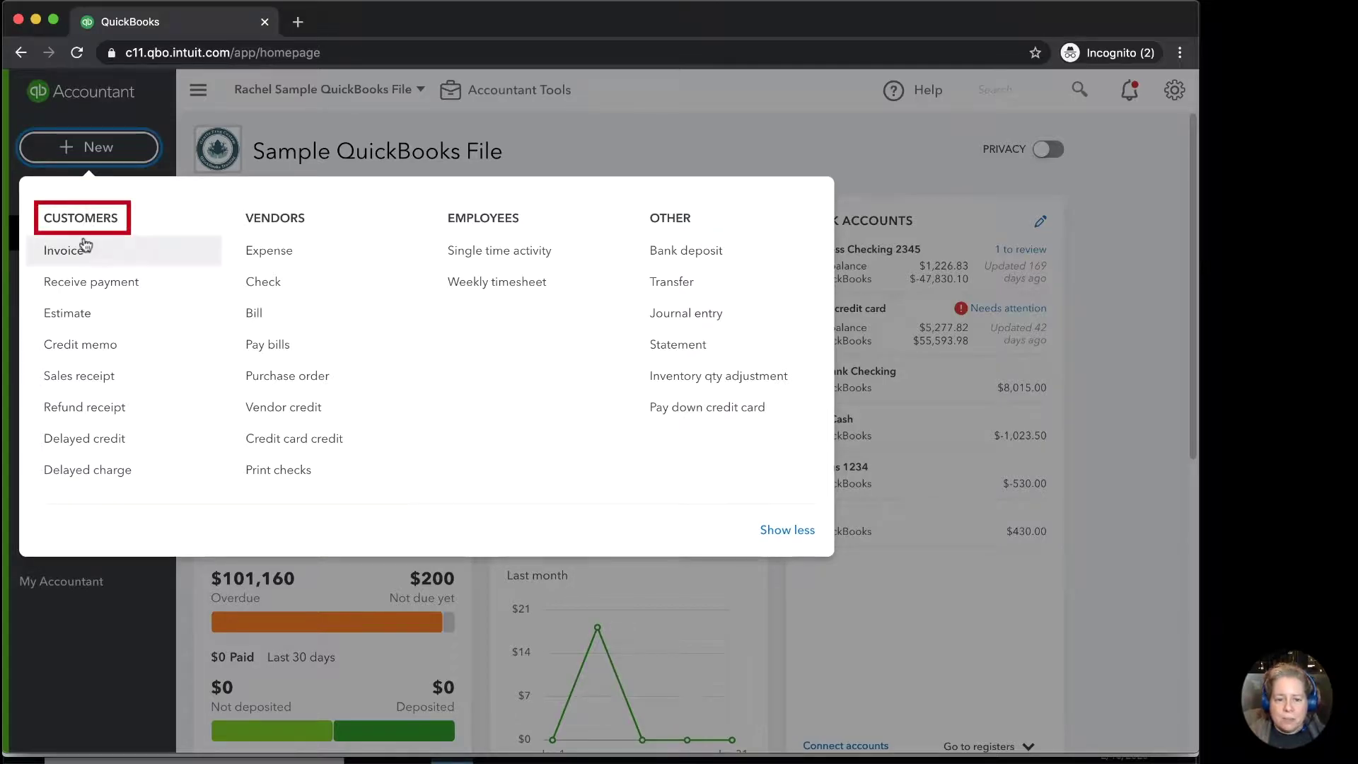
pyautogui.click(78, 378)
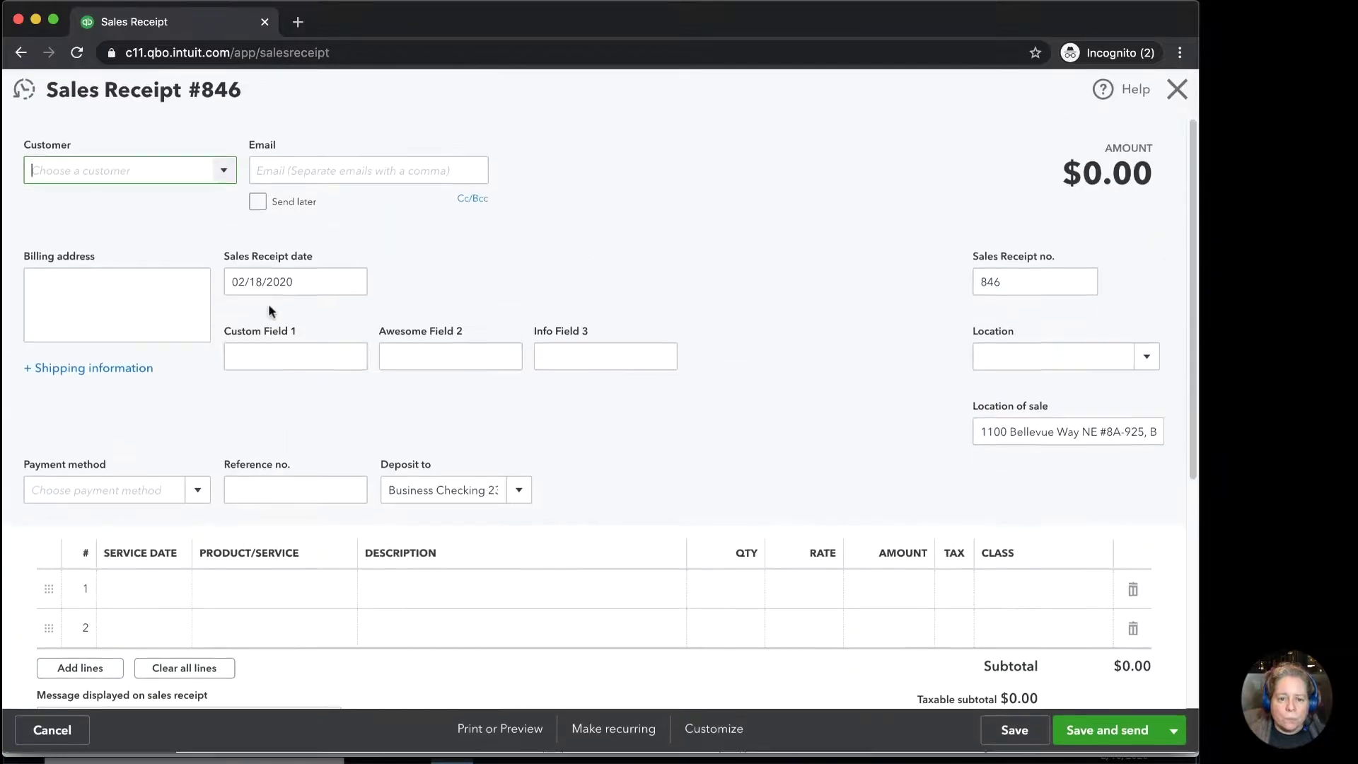
pyautogui.write('Sample Customer')
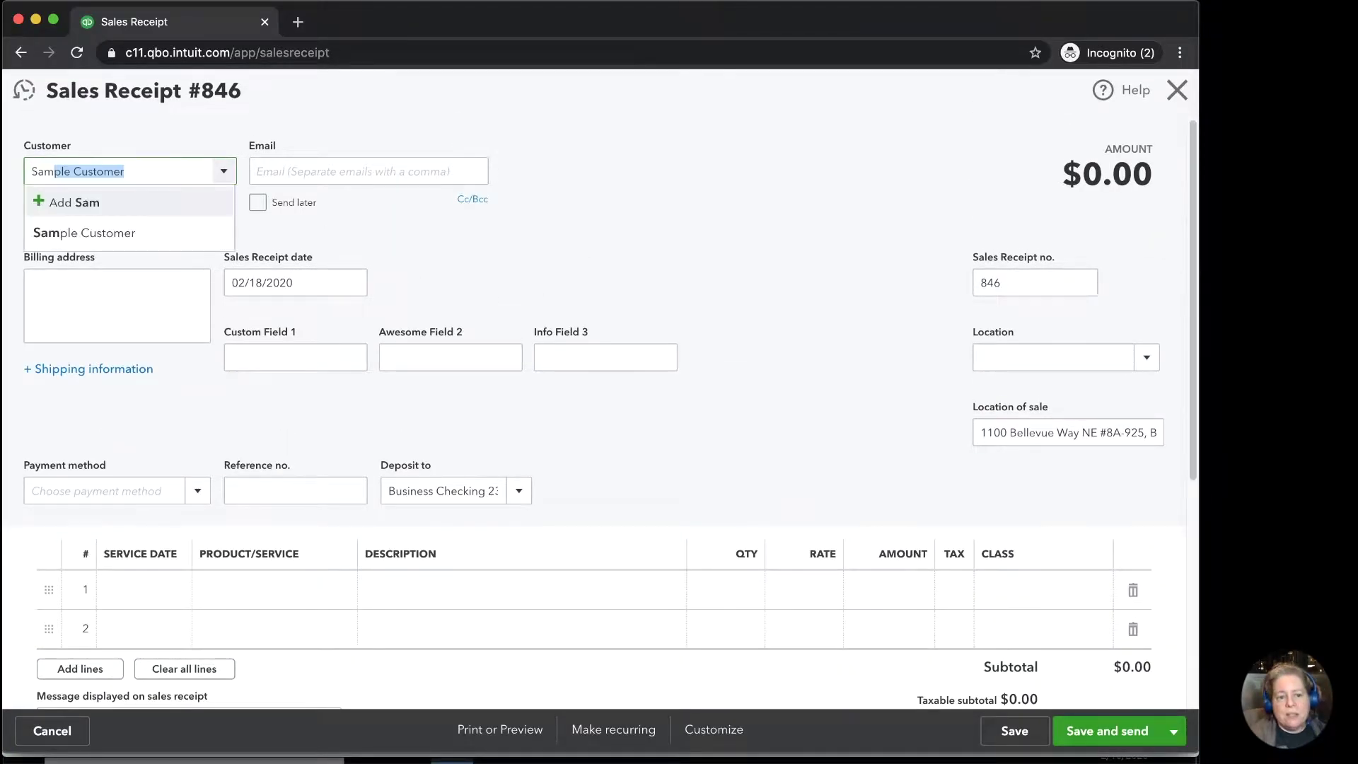
pyautogui.press('Tab')
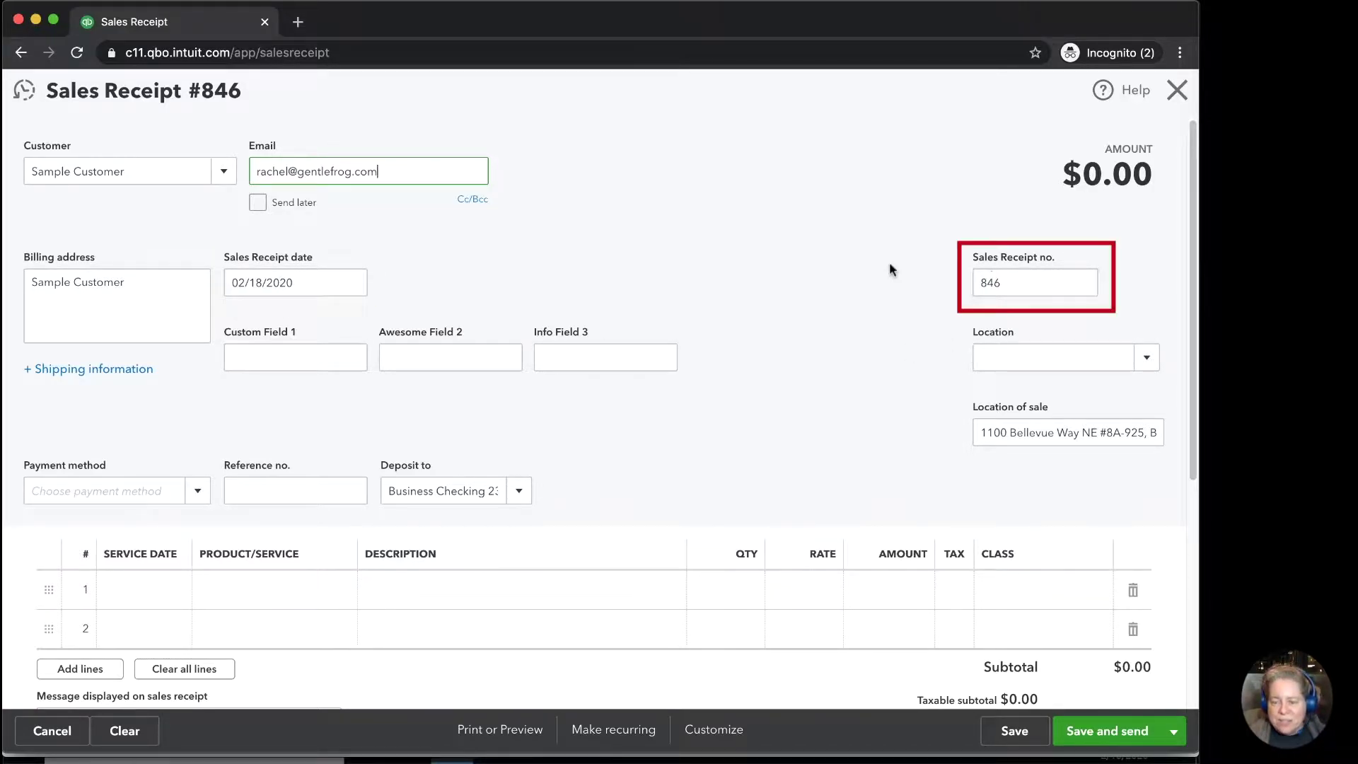
pyautogui.click(94, 491)
pyautogui.write('Check')
pyautogui.press('Tab')
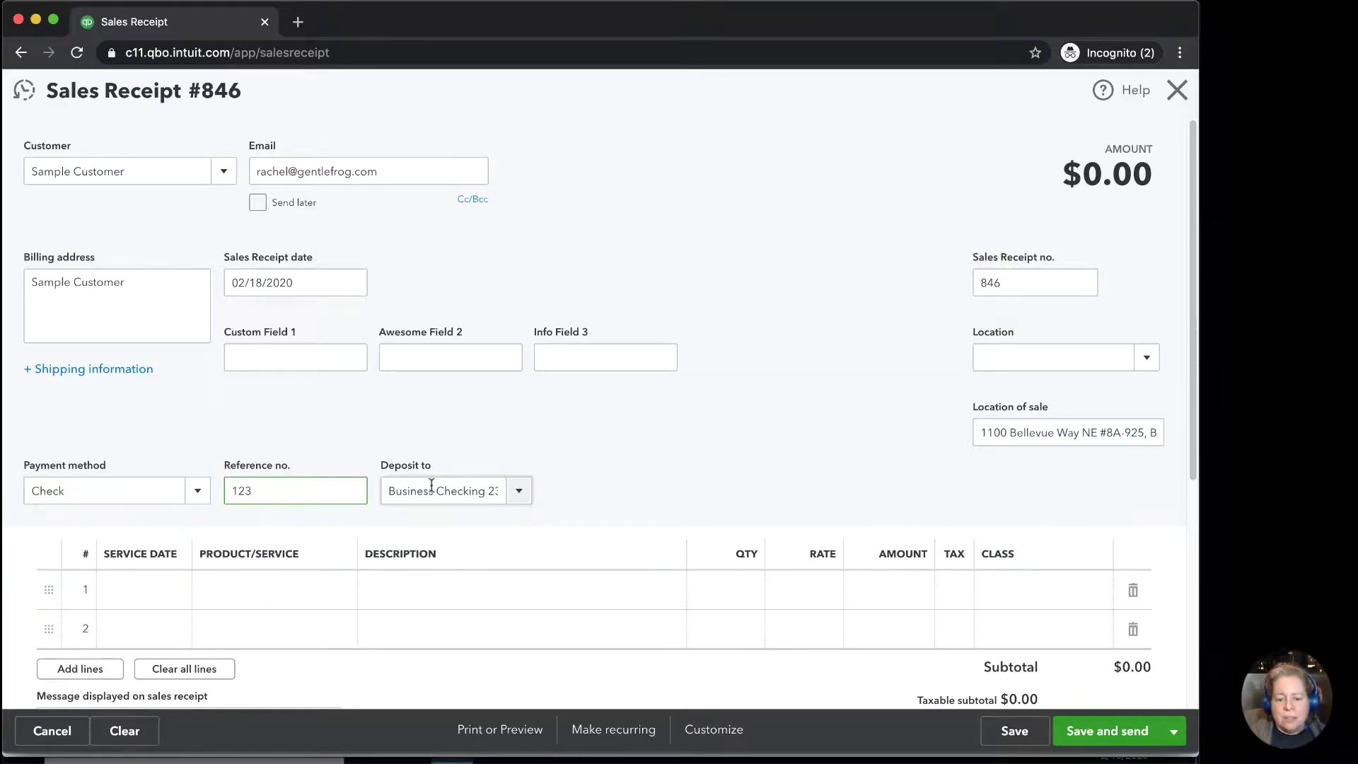
# - Add a Contractor Service line dated 02/18/2020, then save and close the receipt
pyautogui.click(173, 590)
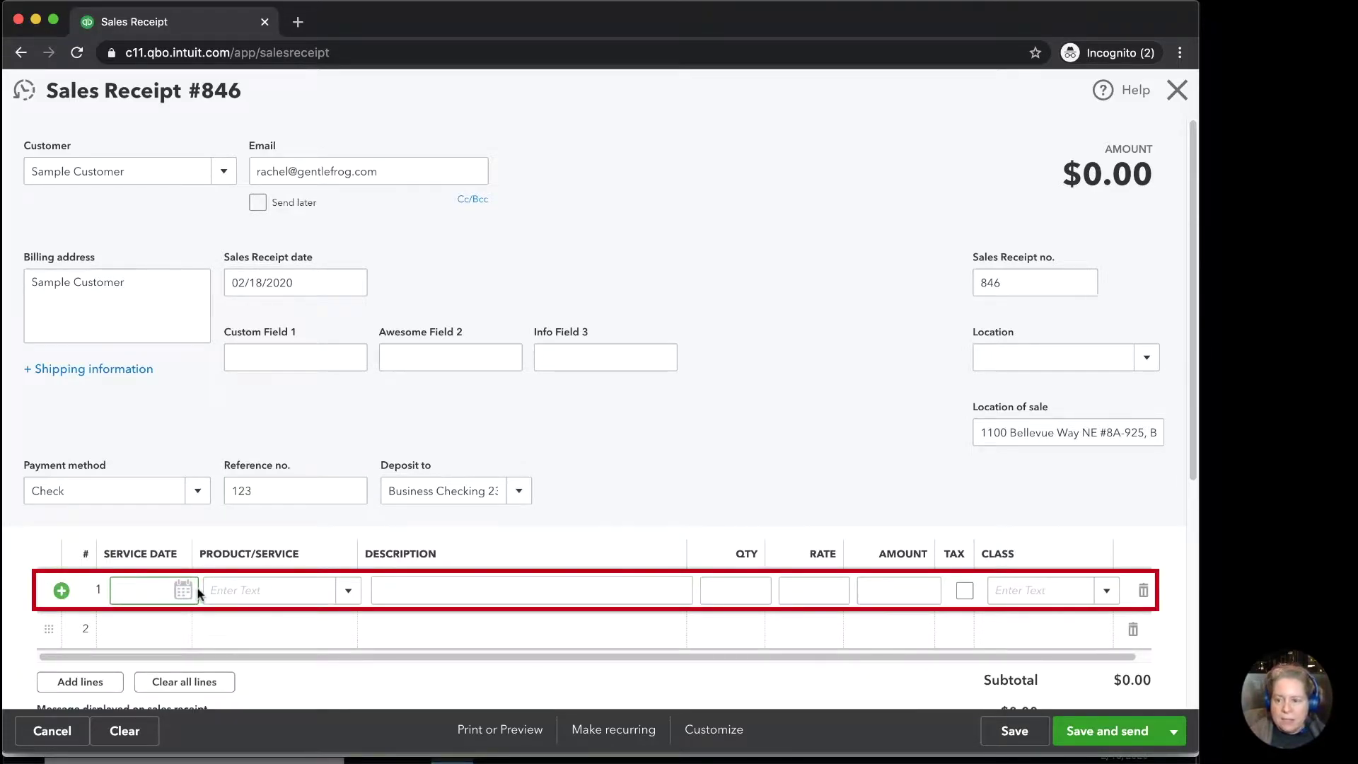
pyautogui.write('02')
pyautogui.write('/18/2020')
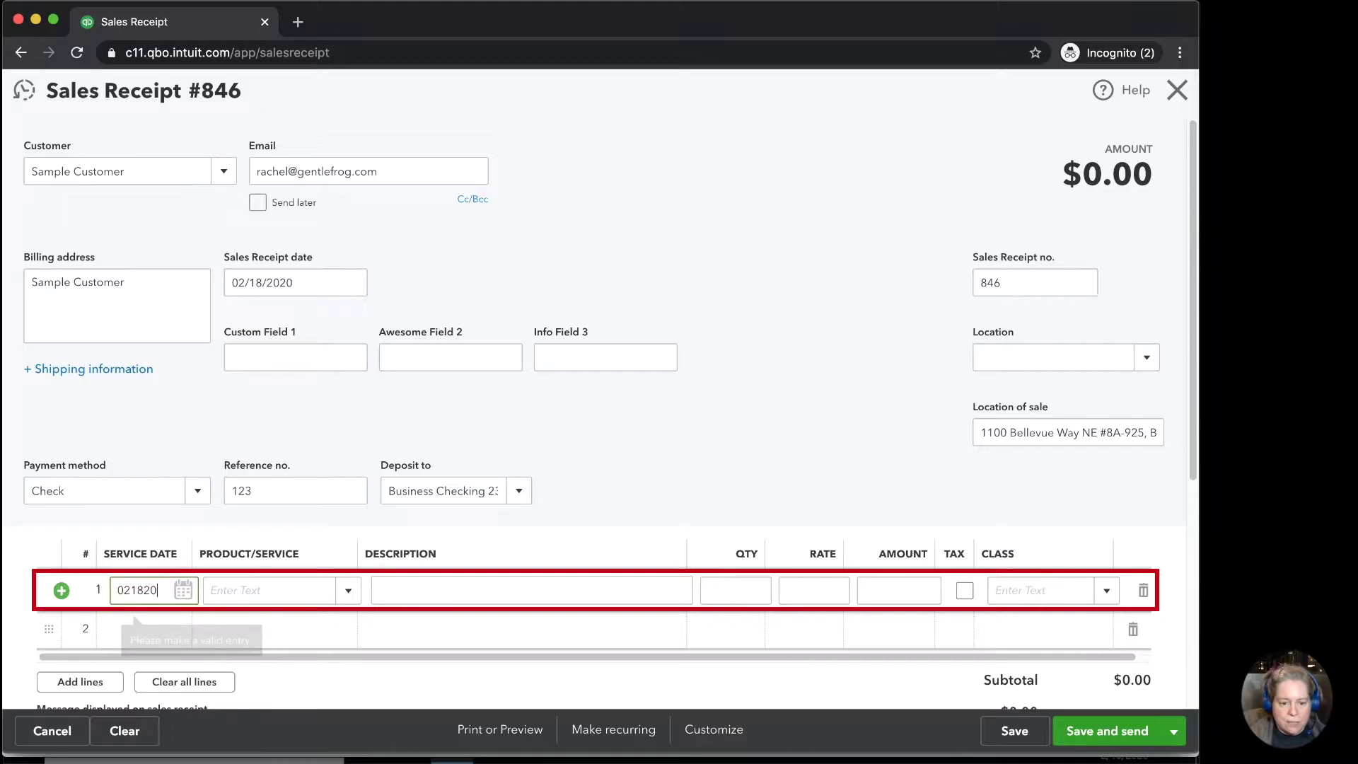
pyautogui.press('Tab')
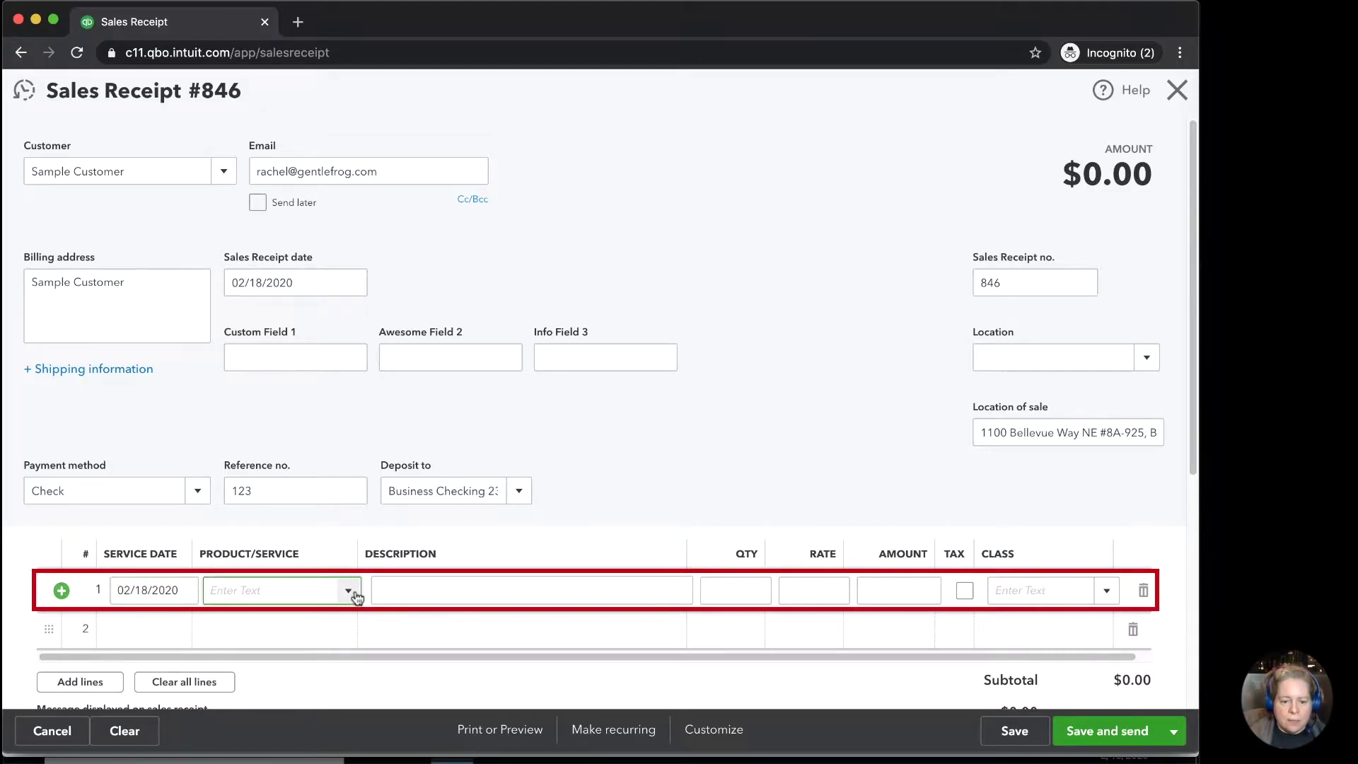
pyautogui.write('cons')
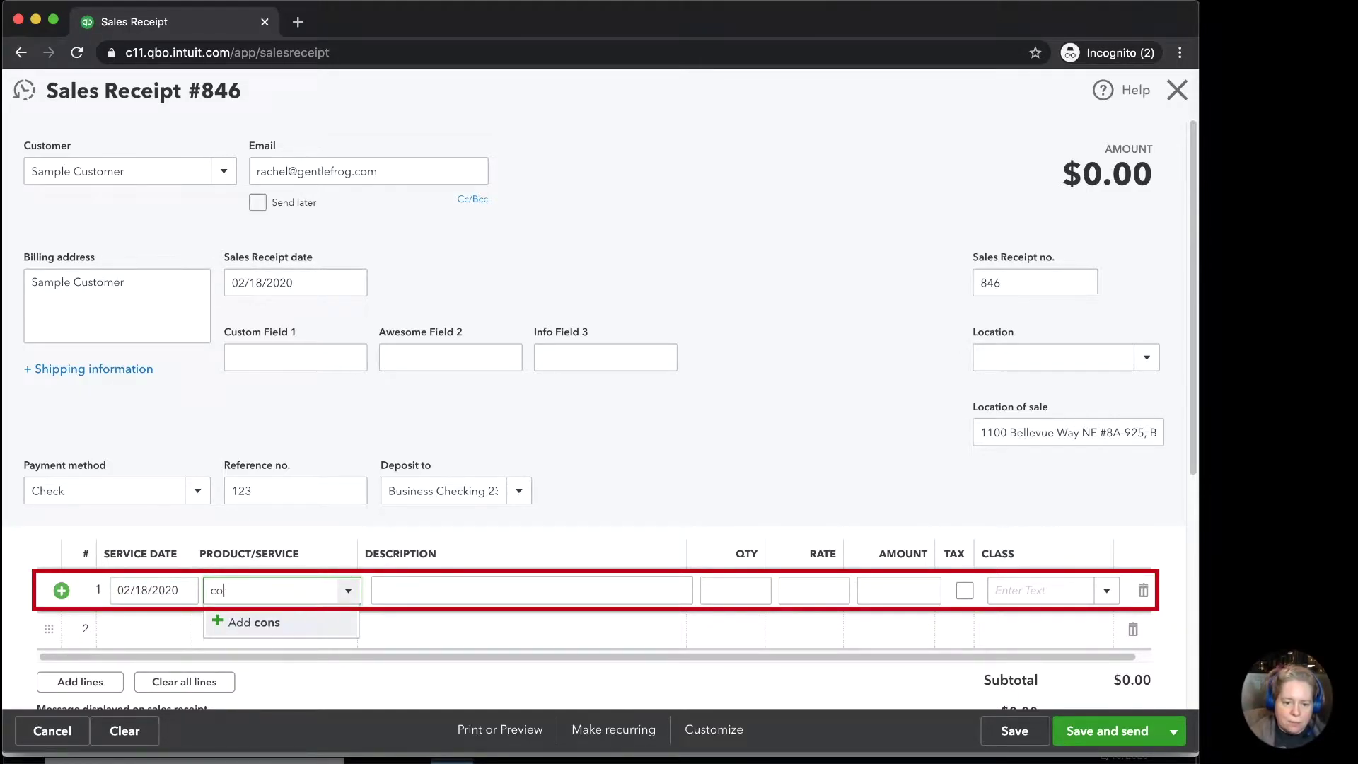
pyautogui.press('BackSpace')
pyautogui.press('BackSpace')
pyautogui.press('Down')
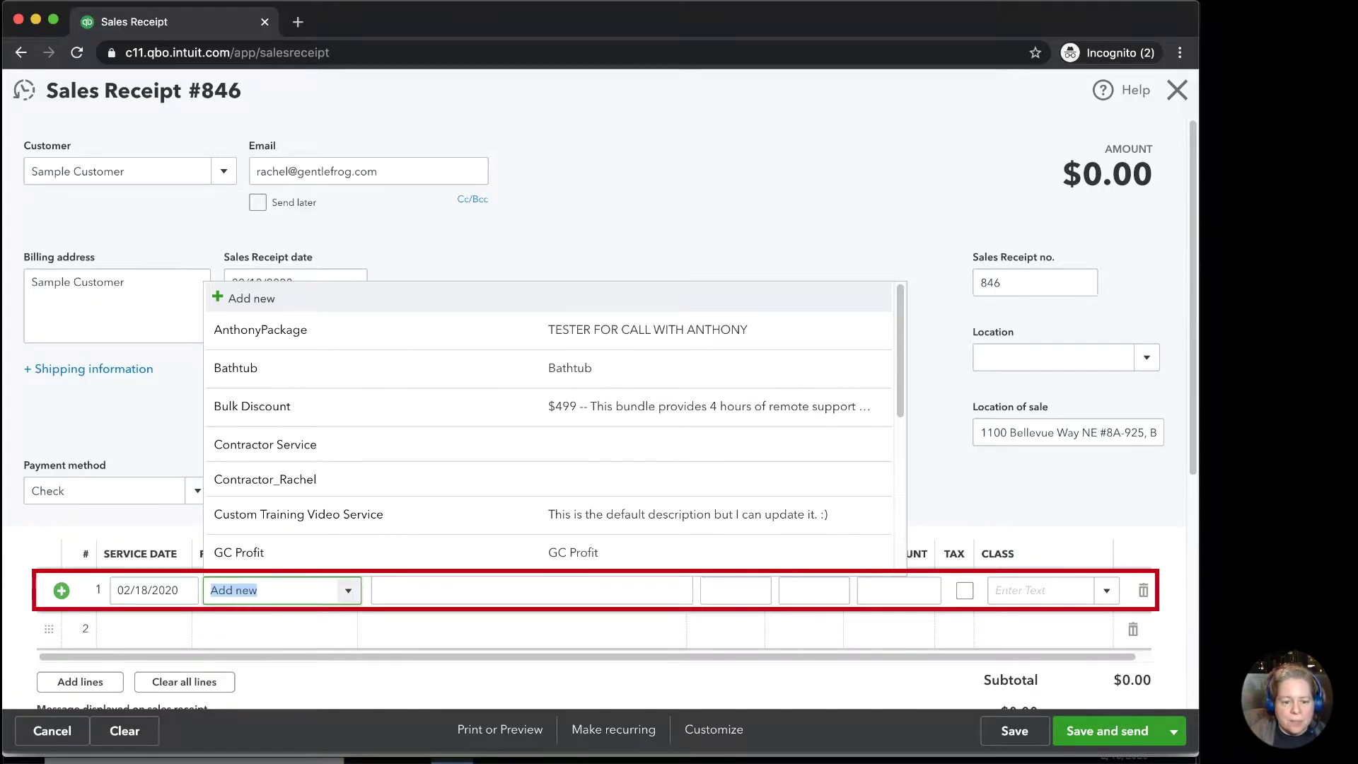
pyautogui.click(269, 445)
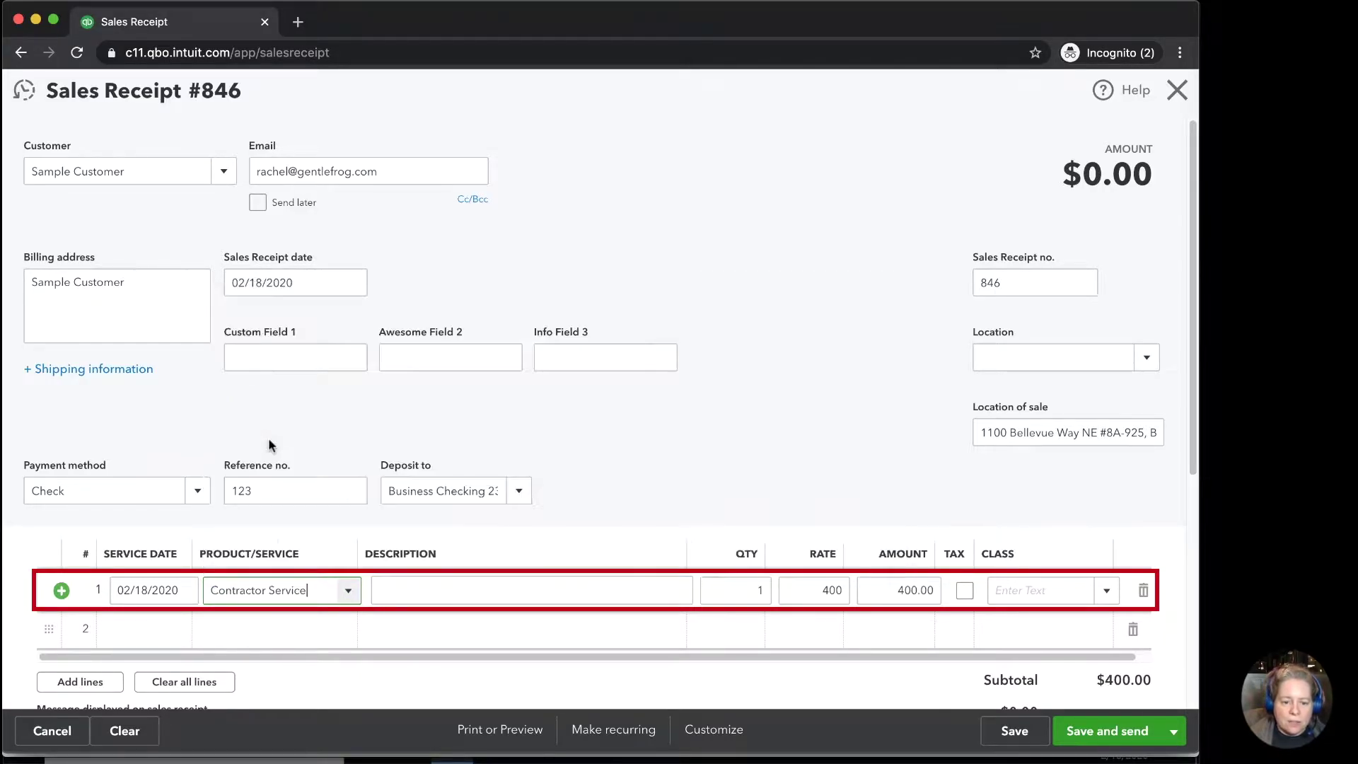
pyautogui.click(490, 592)
pyautogui.press('Tab')
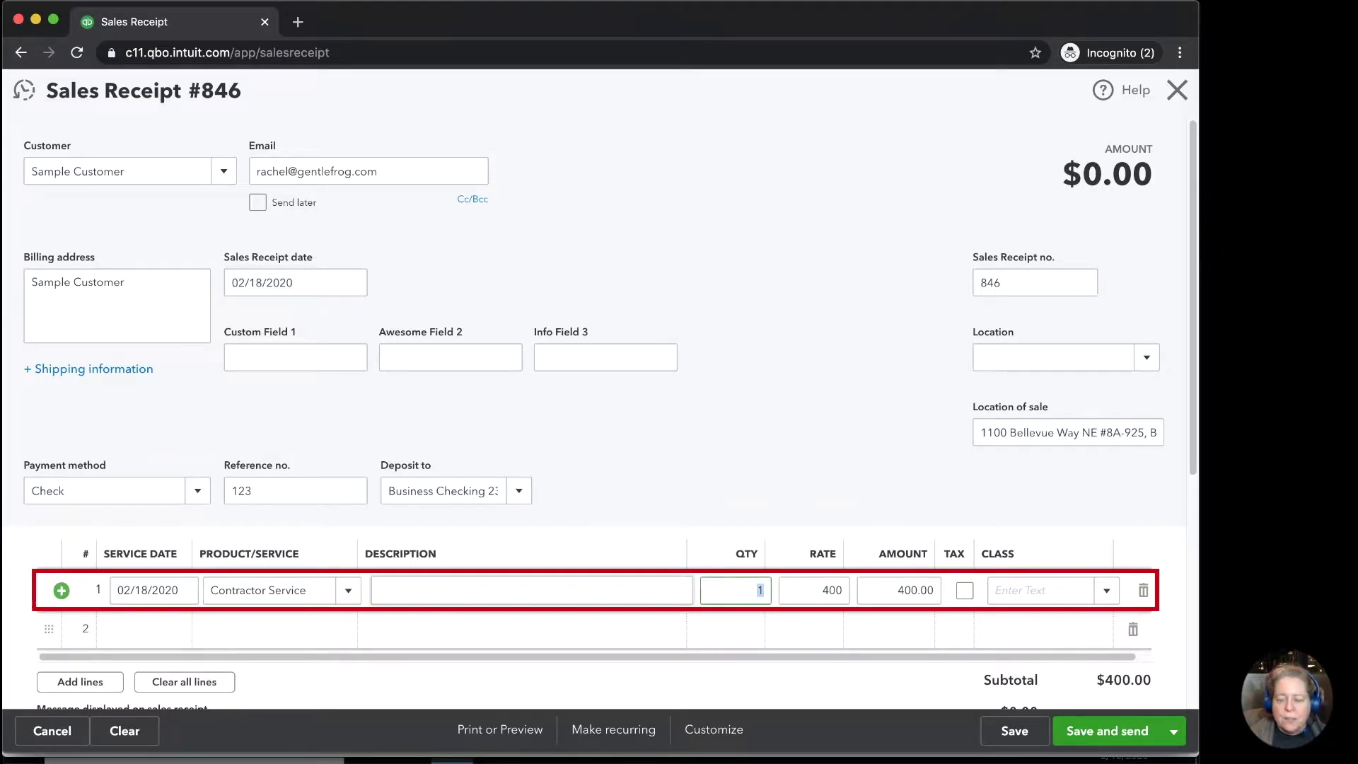
pyautogui.click(1181, 735)
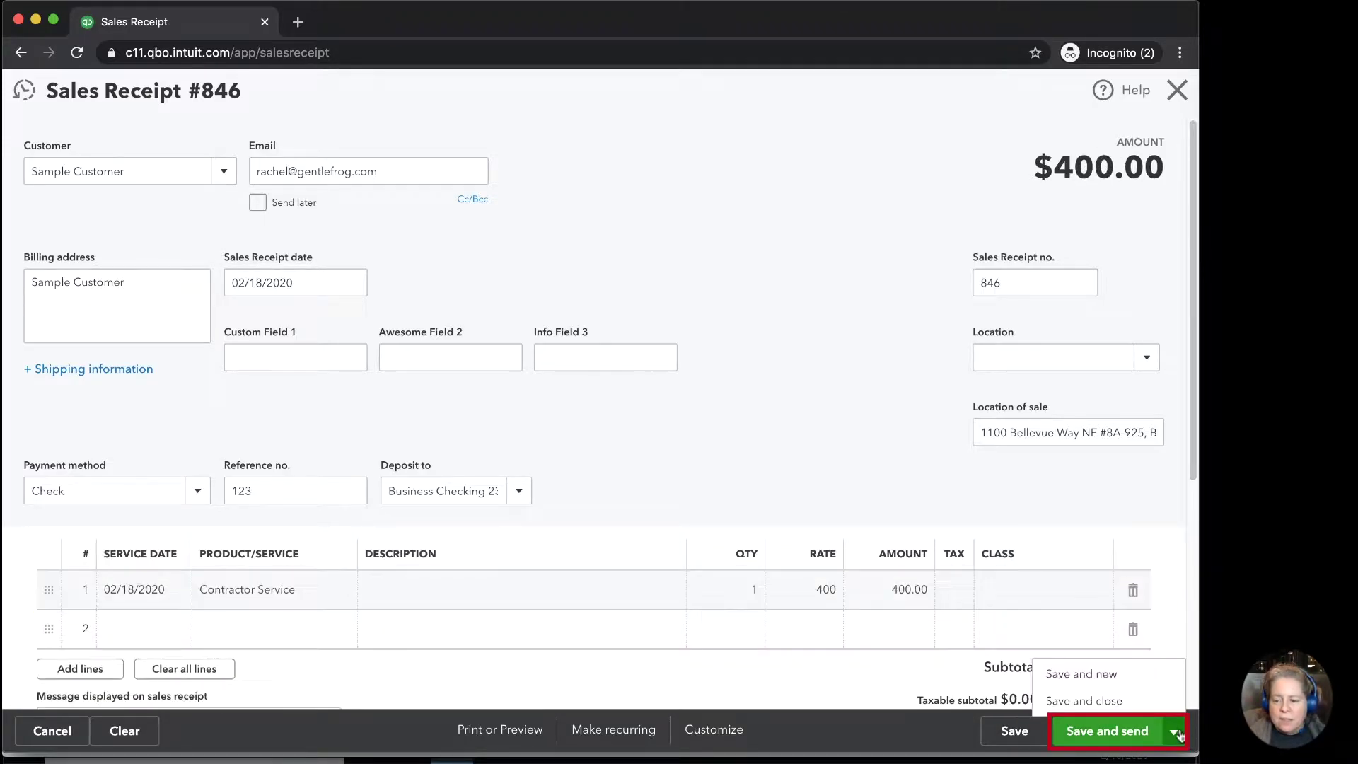
pyautogui.click(1117, 704)
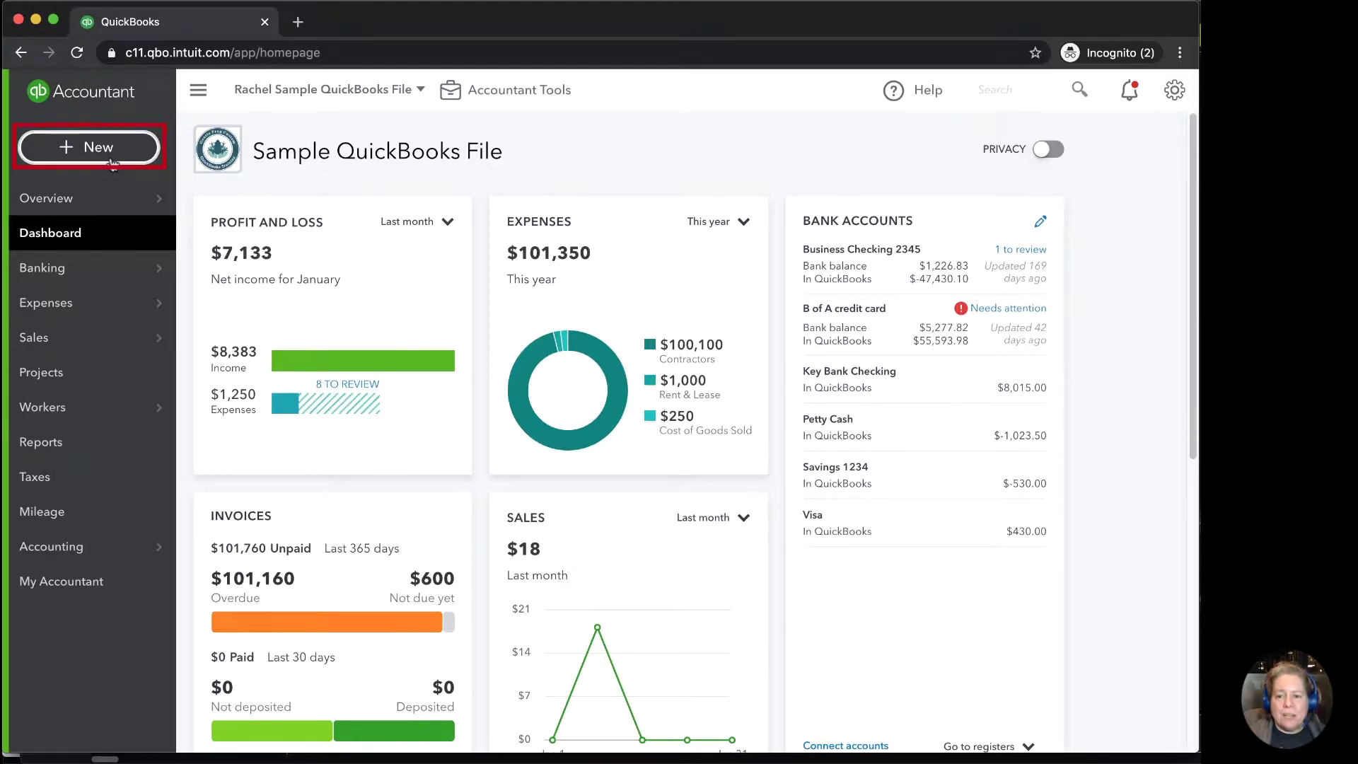
# - Start a received payment from Sample Customer by Check with reference number 123
pyautogui.click(99, 147)
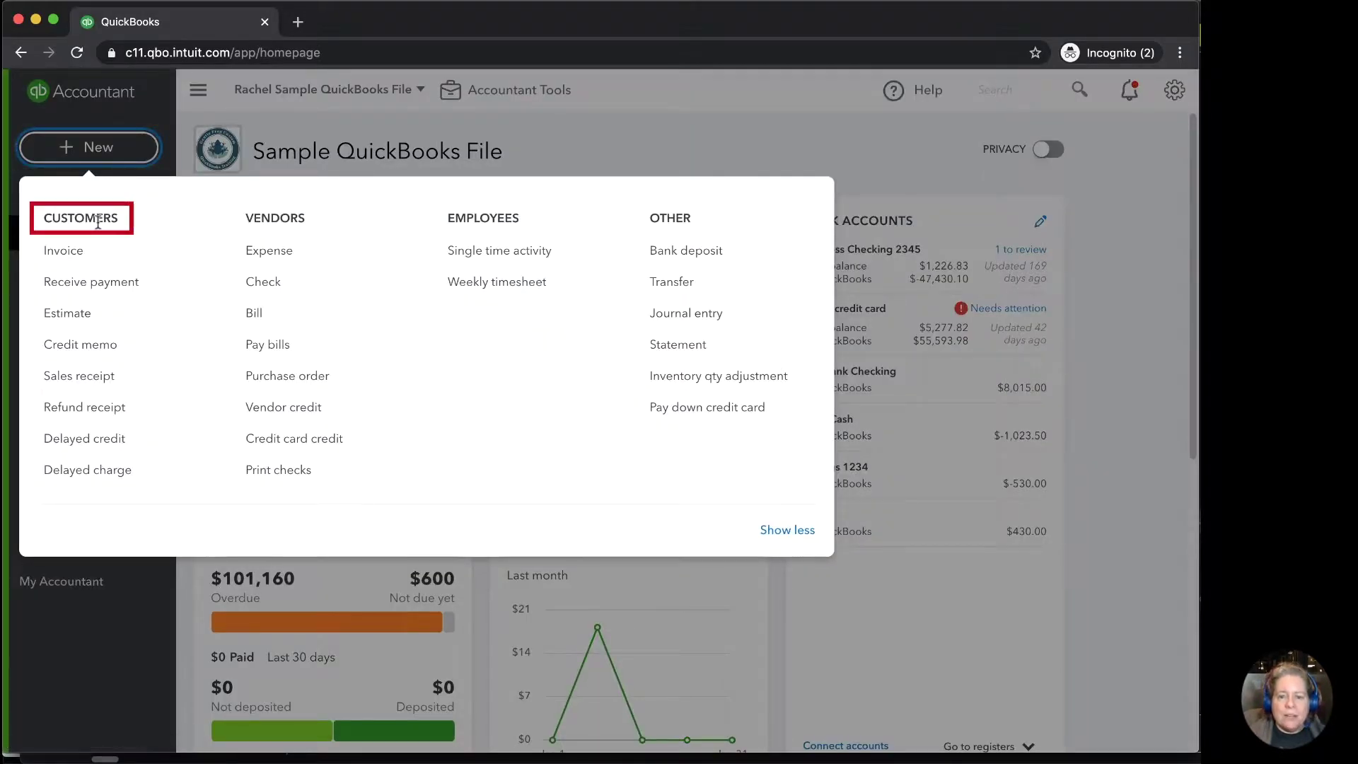
pyautogui.click(94, 283)
pyautogui.write('sample')
pyautogui.press('Tab')
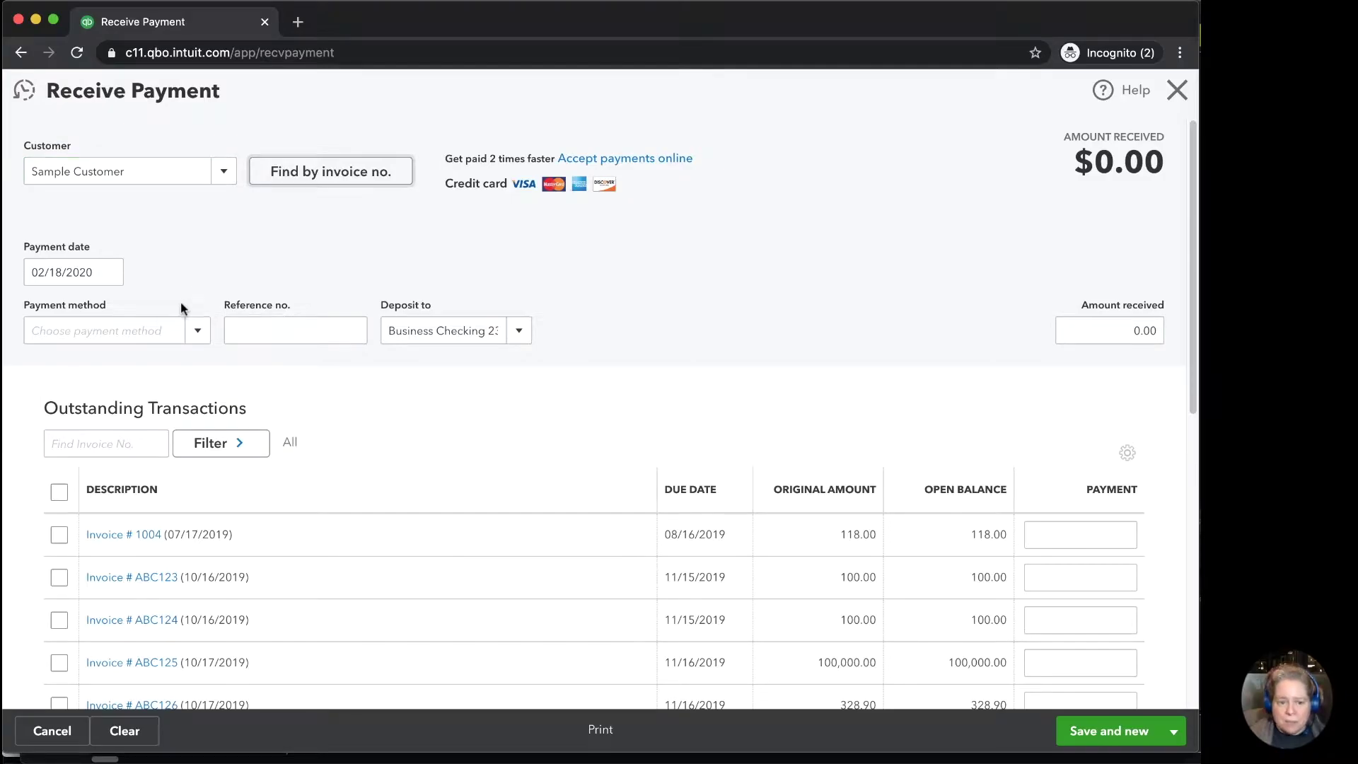
pyautogui.click(164, 322)
pyautogui.write('Check')
pyautogui.press('Tab')
pyautogui.write('123')
pyautogui.press('Tab')
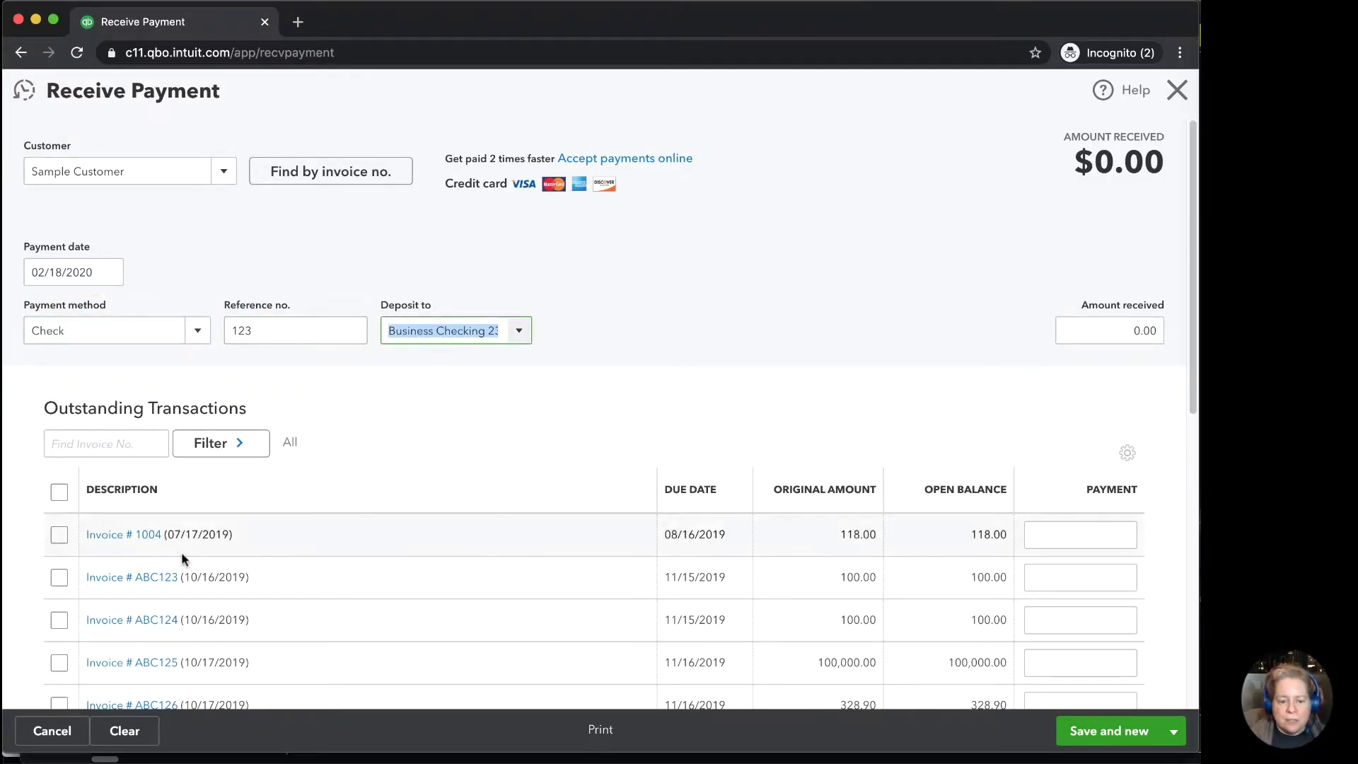
# - Apply the $400 payment to Invoice #847, then save and close it
pyautogui.scroll(-4, 184, 547)
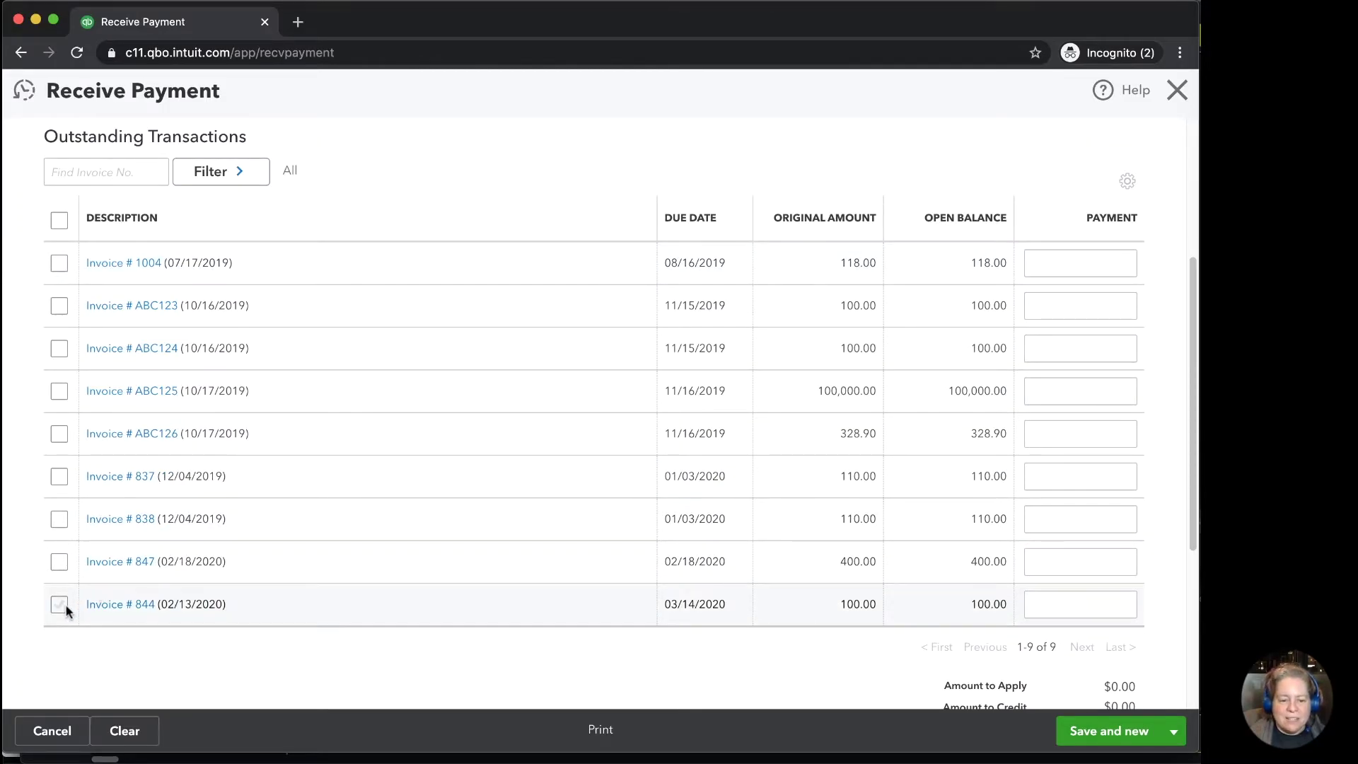
pyautogui.click(59, 561)
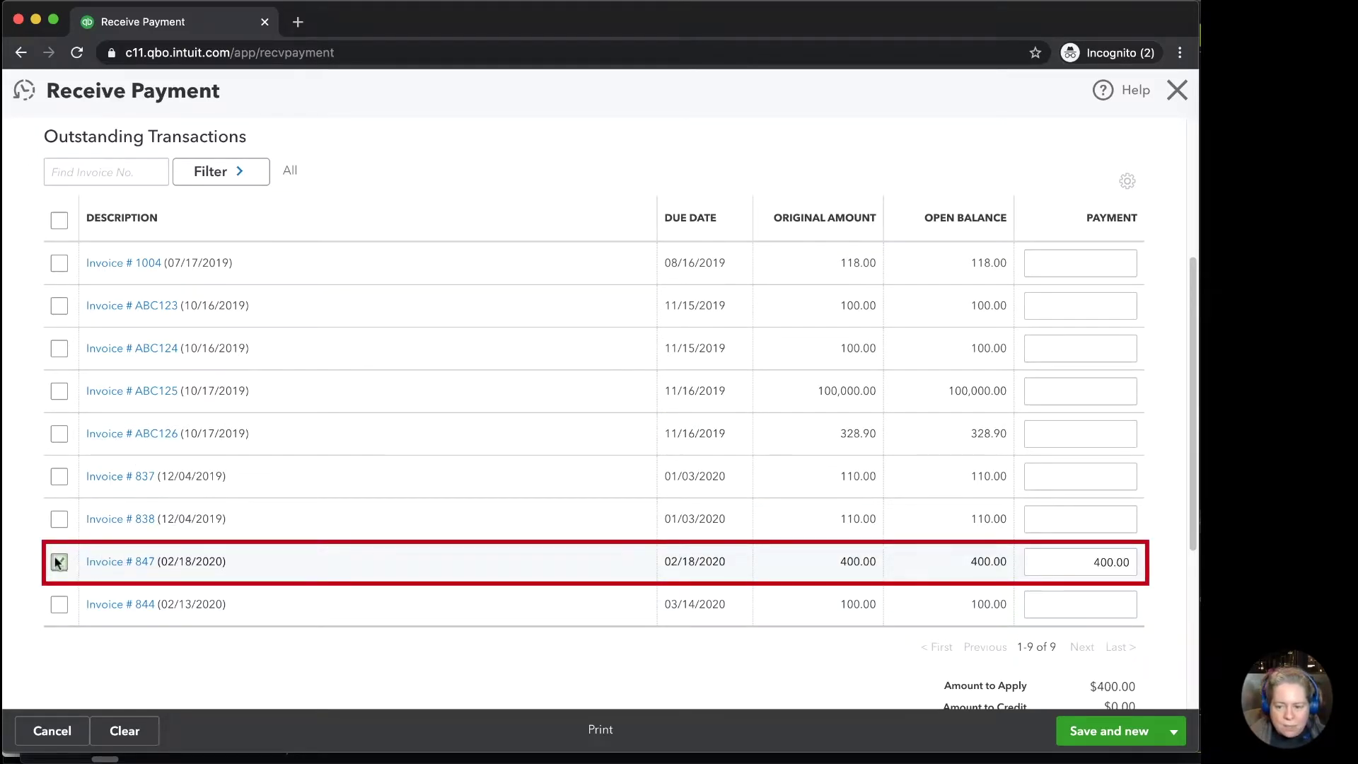
pyautogui.click(1175, 733)
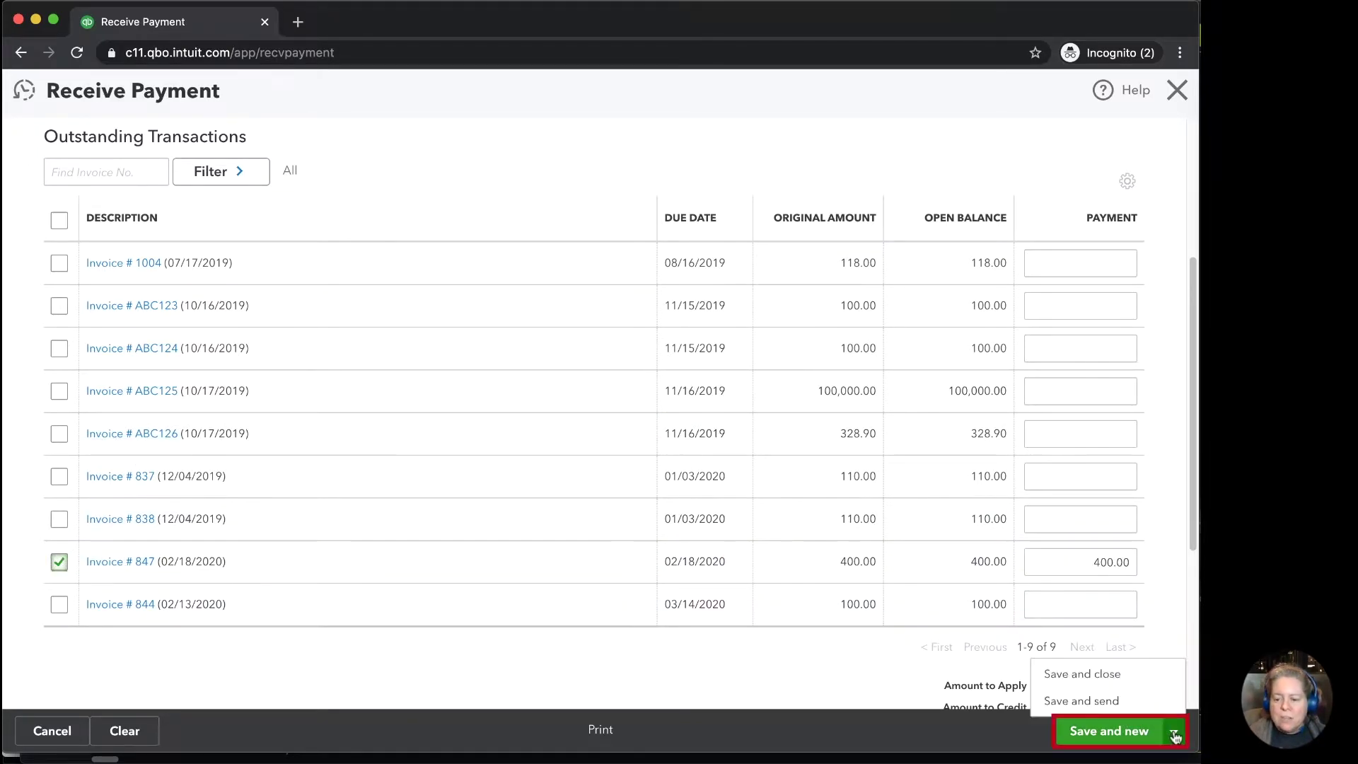
pyautogui.click(1109, 677)
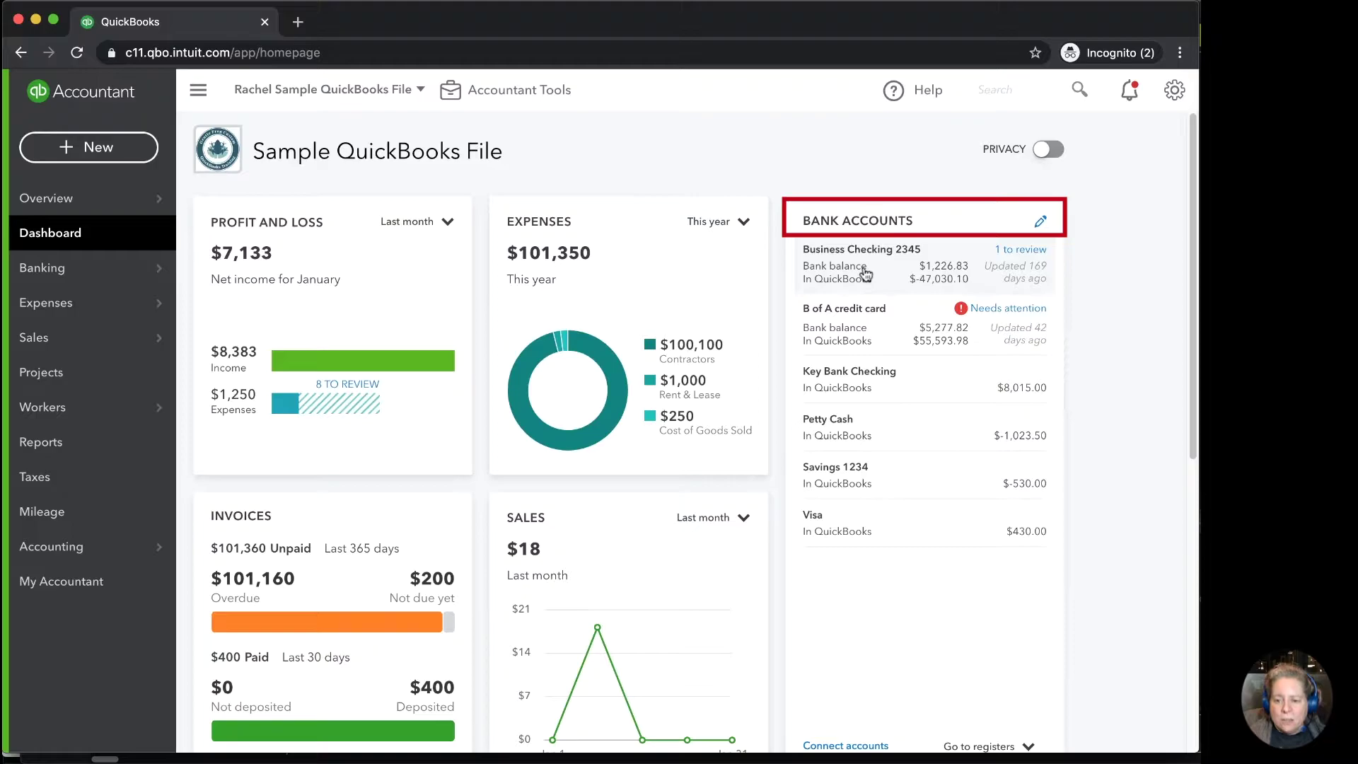
# - Open the transaction register for Business Checking 2345 from the dashboard's bank accounts
pyautogui.click(865, 272)
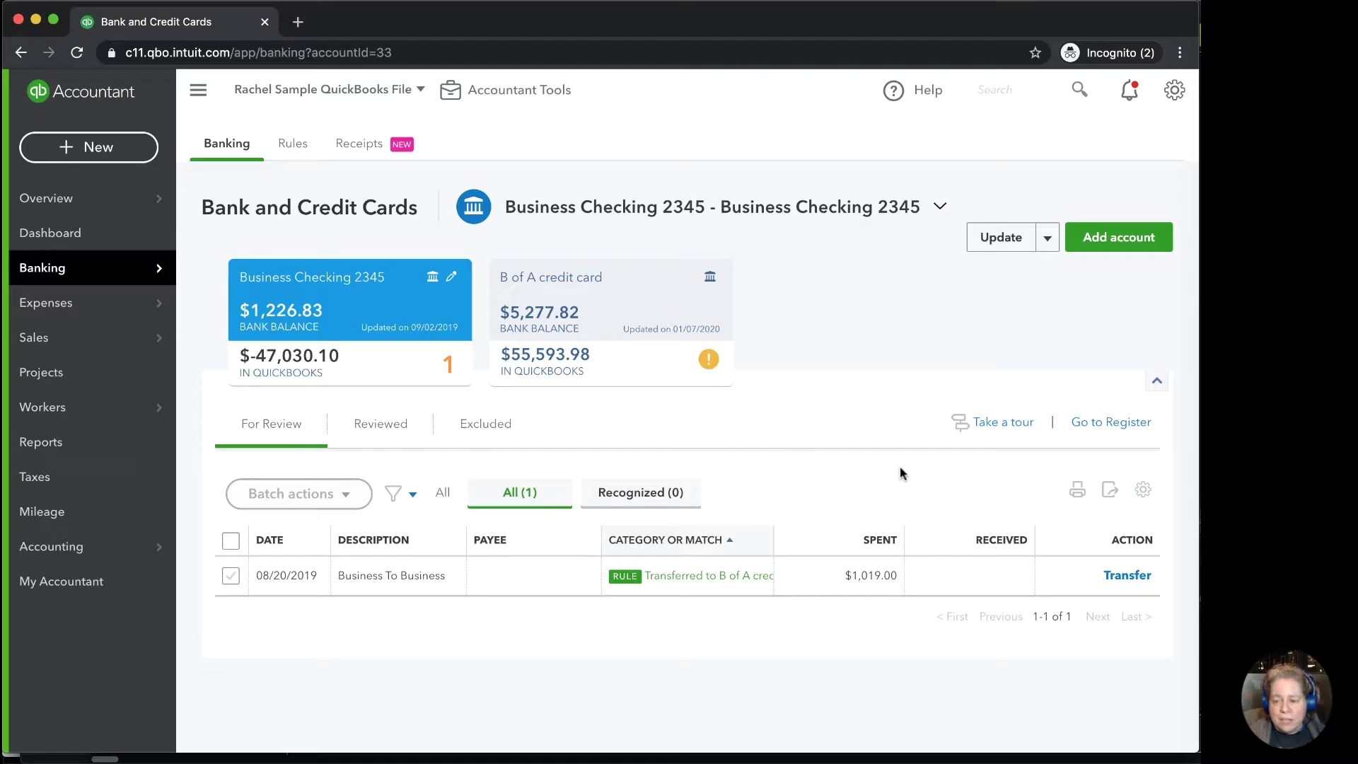
pyautogui.click(1120, 425)
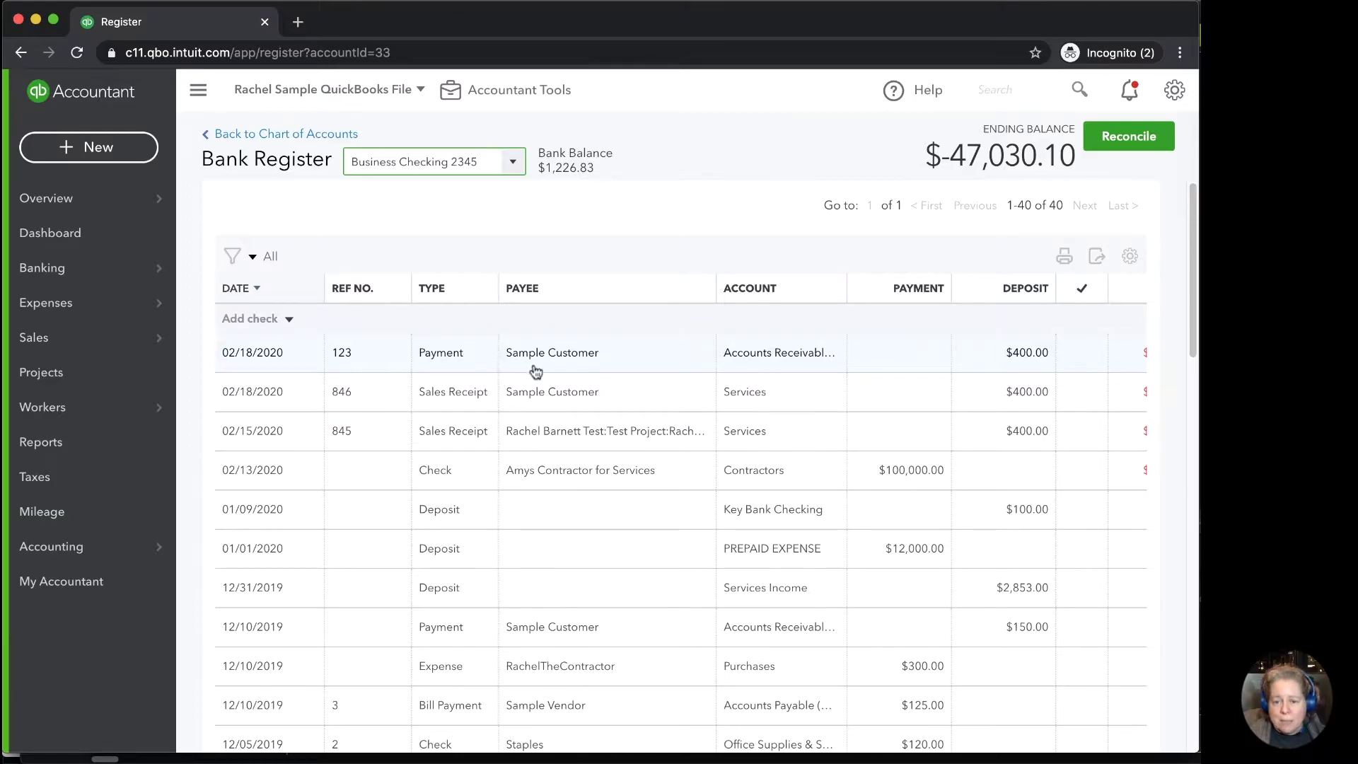
pyautogui.click(543, 395)
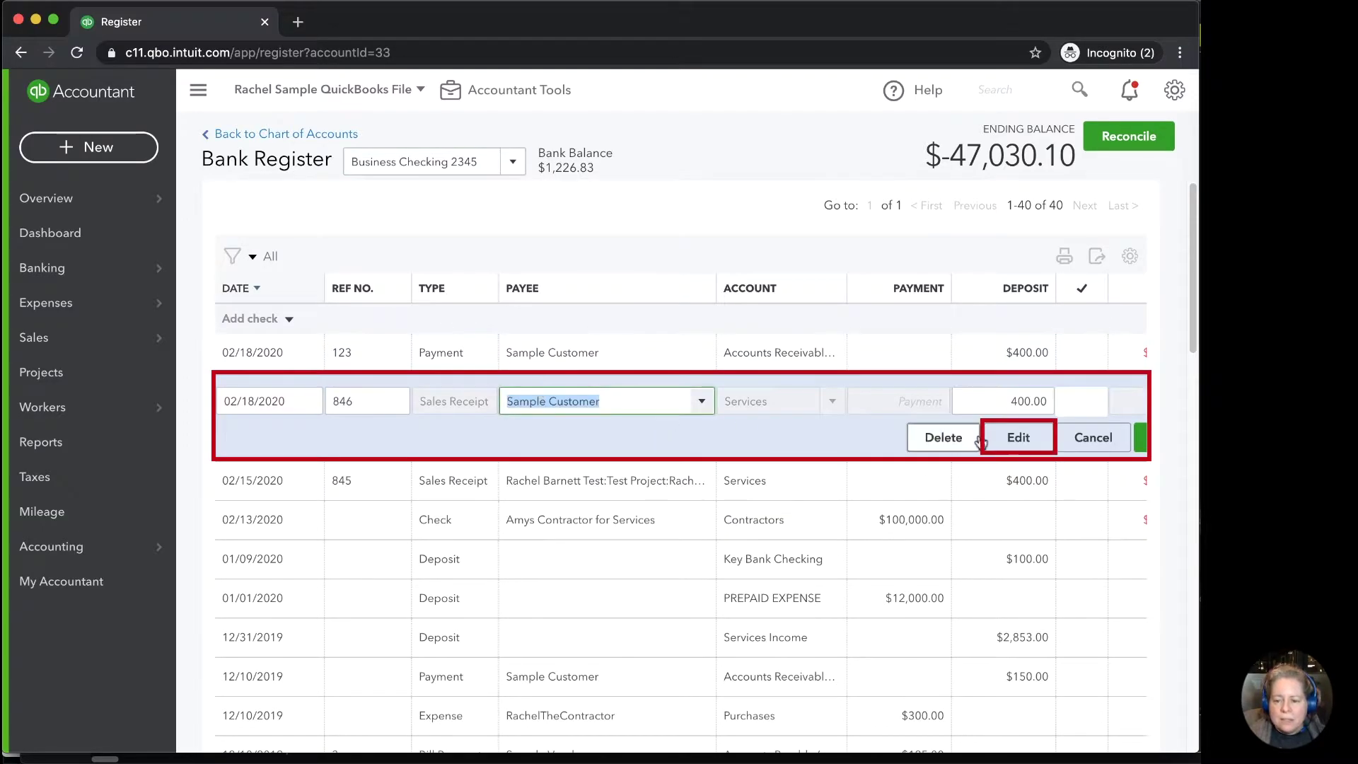
pyautogui.click(1005, 435)
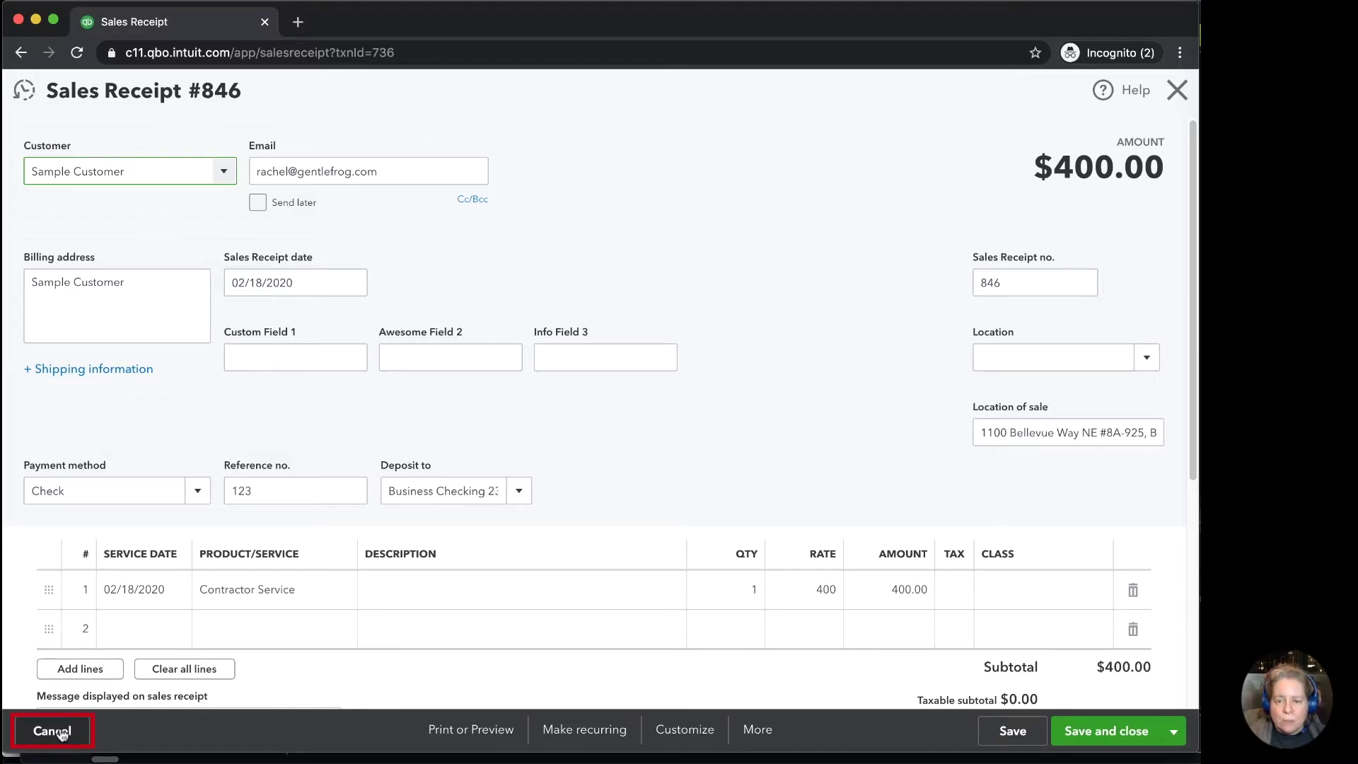
pyautogui.click(62, 735)
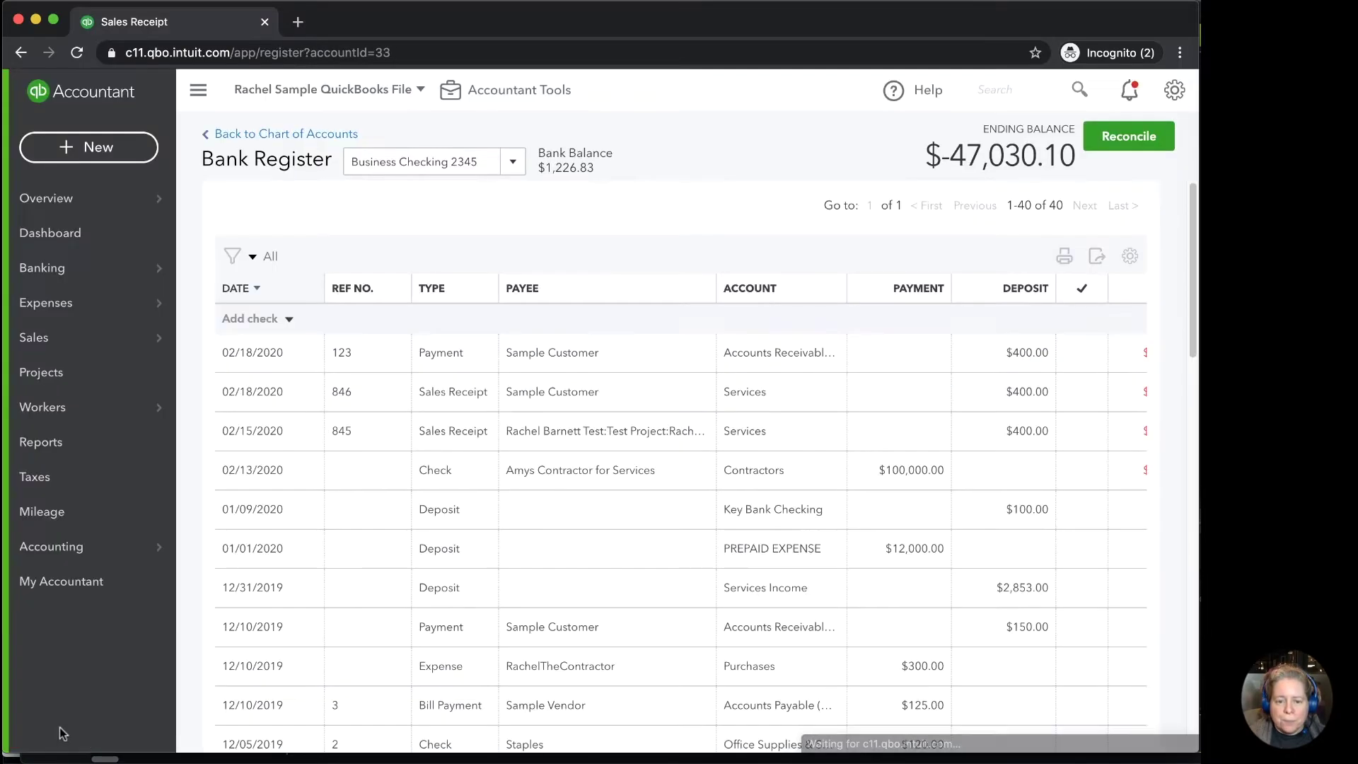
pyautogui.click(551, 361)
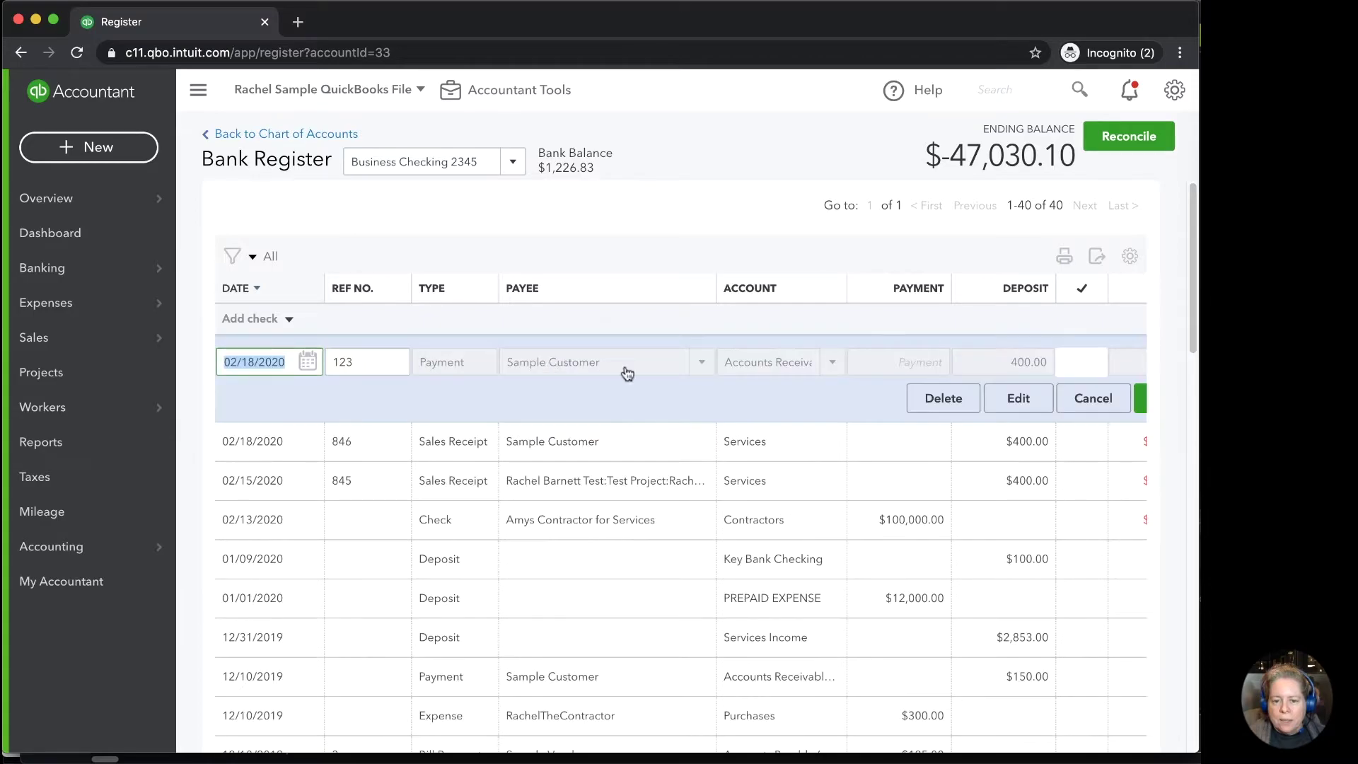
pyautogui.click(1033, 407)
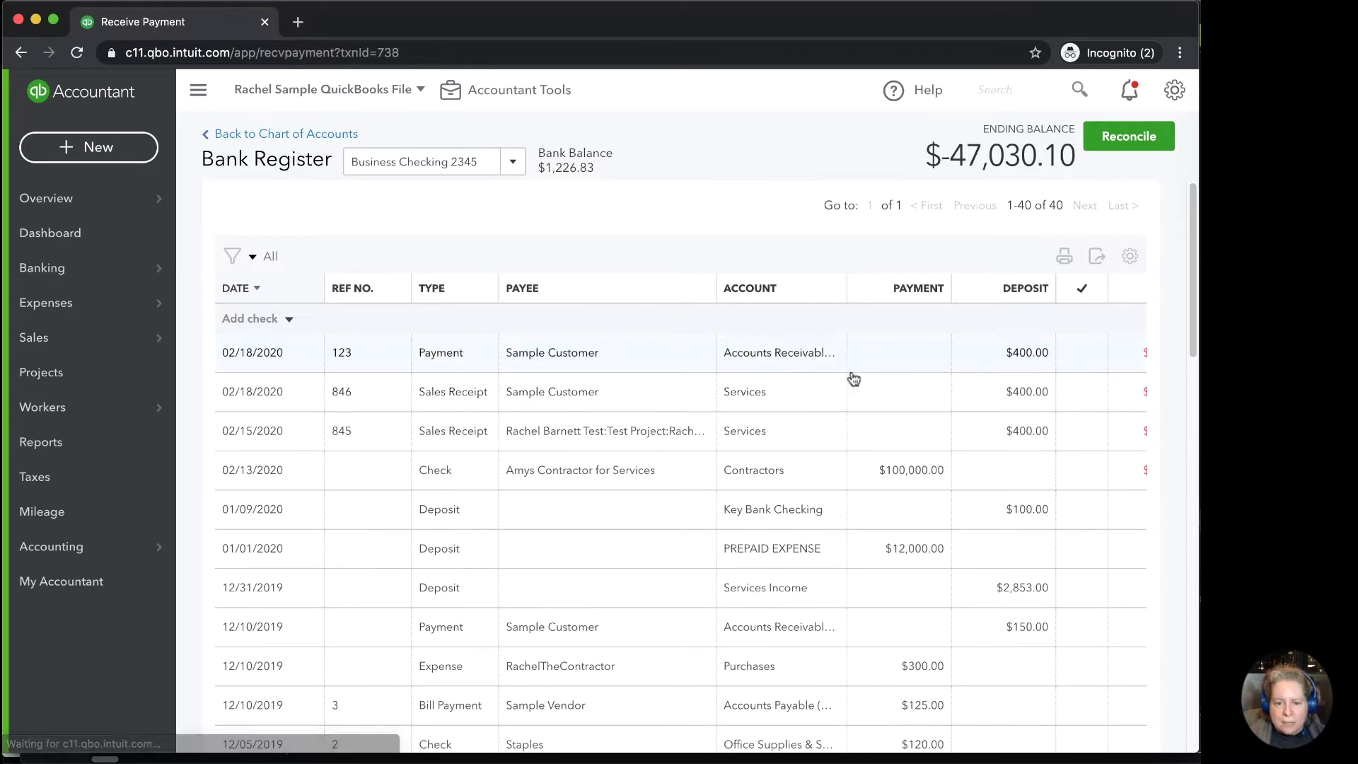
pyautogui.scroll(-4, 330, 417)
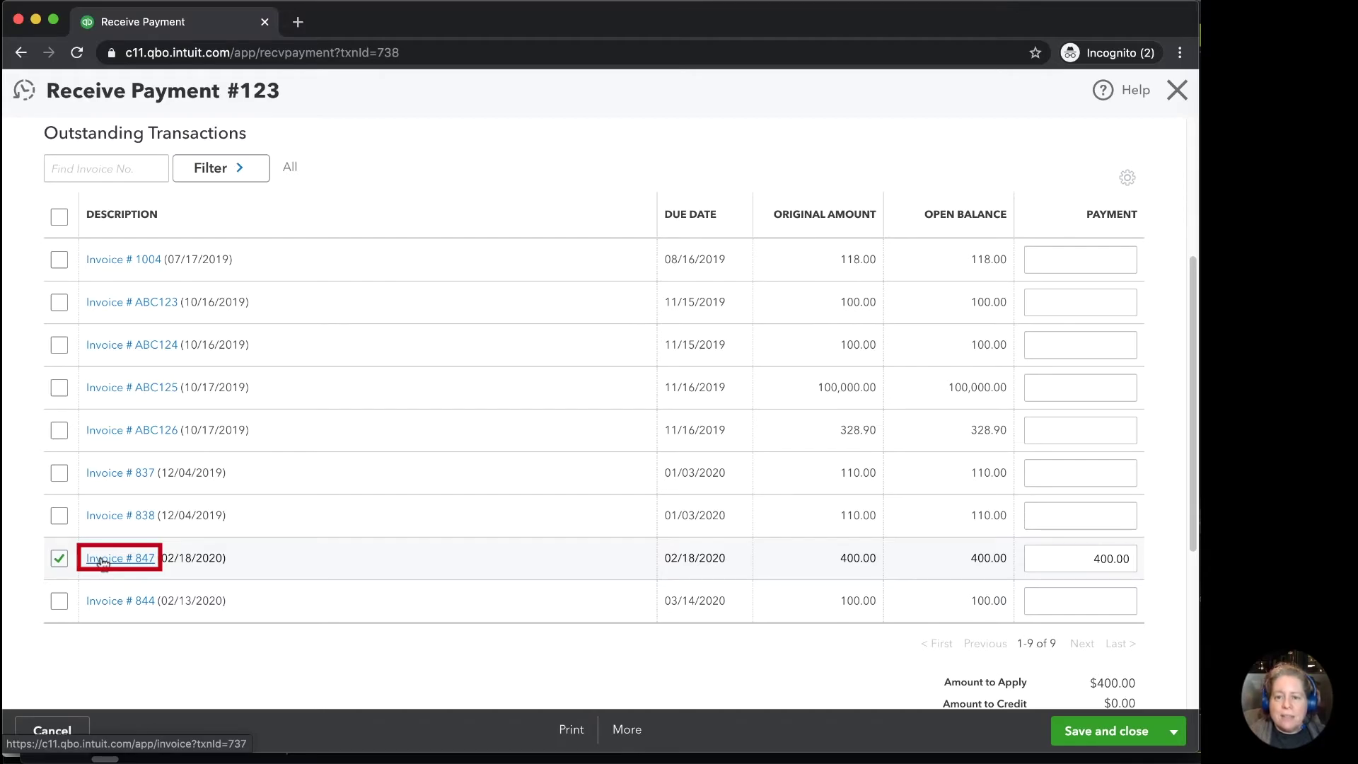
pyautogui.click(103, 561)
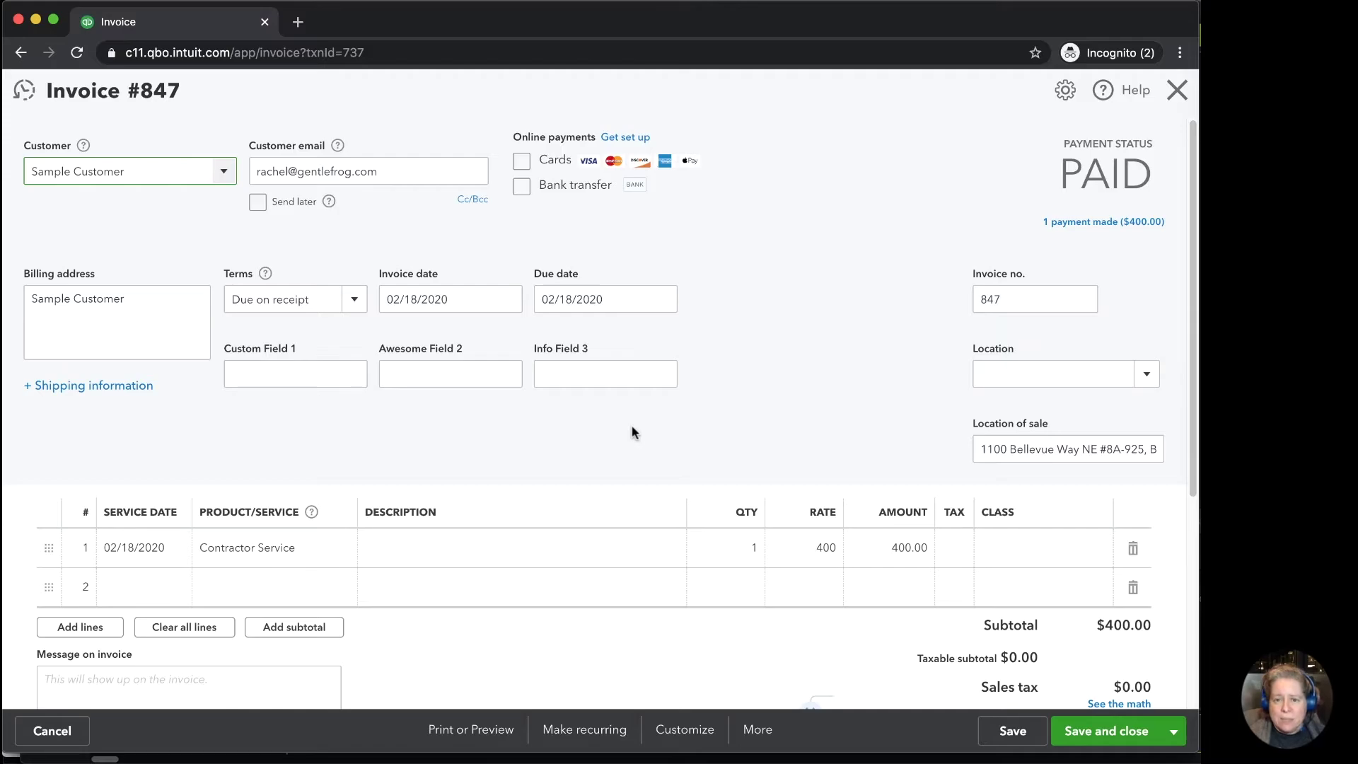
pyautogui.click(51, 731)
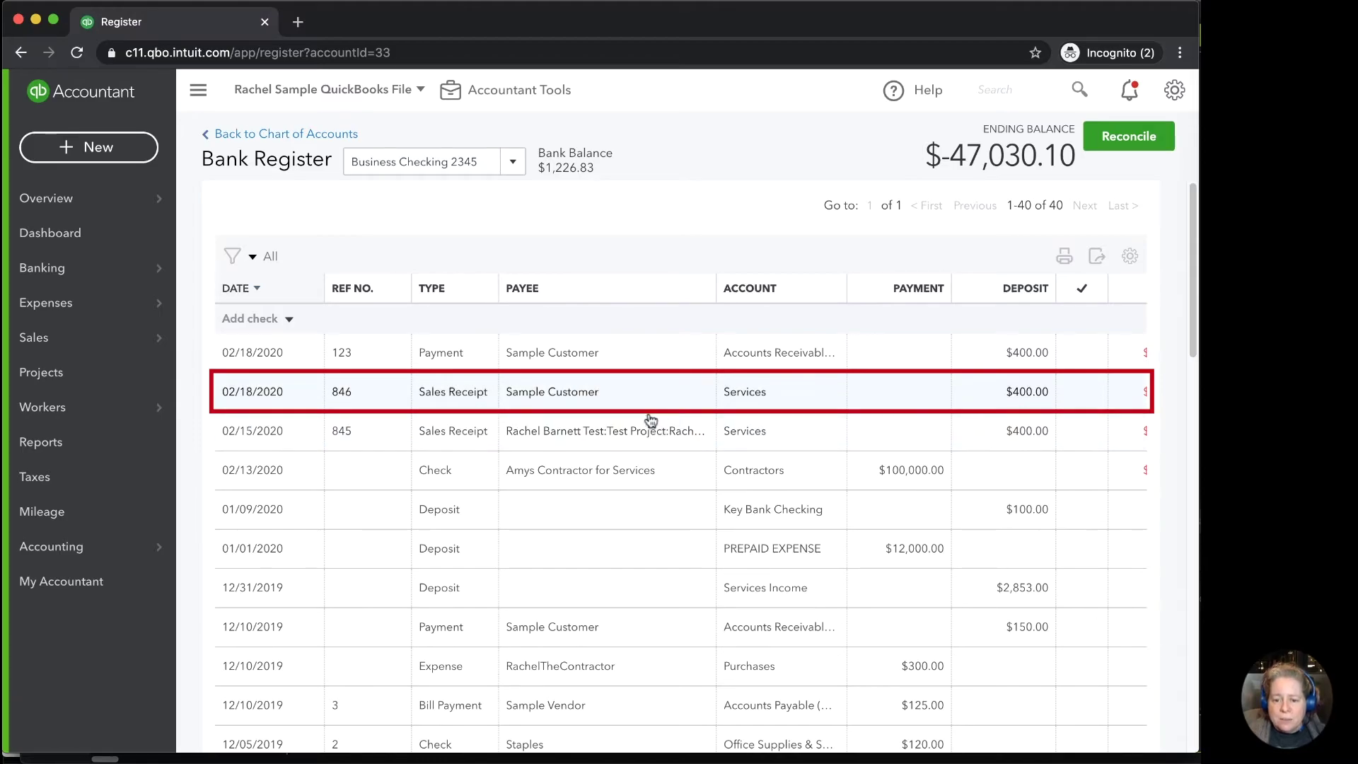
# - Delete the duplicate $400 Sales Receipt 846 from the register, confirming the deletion
pyautogui.click(459, 398)
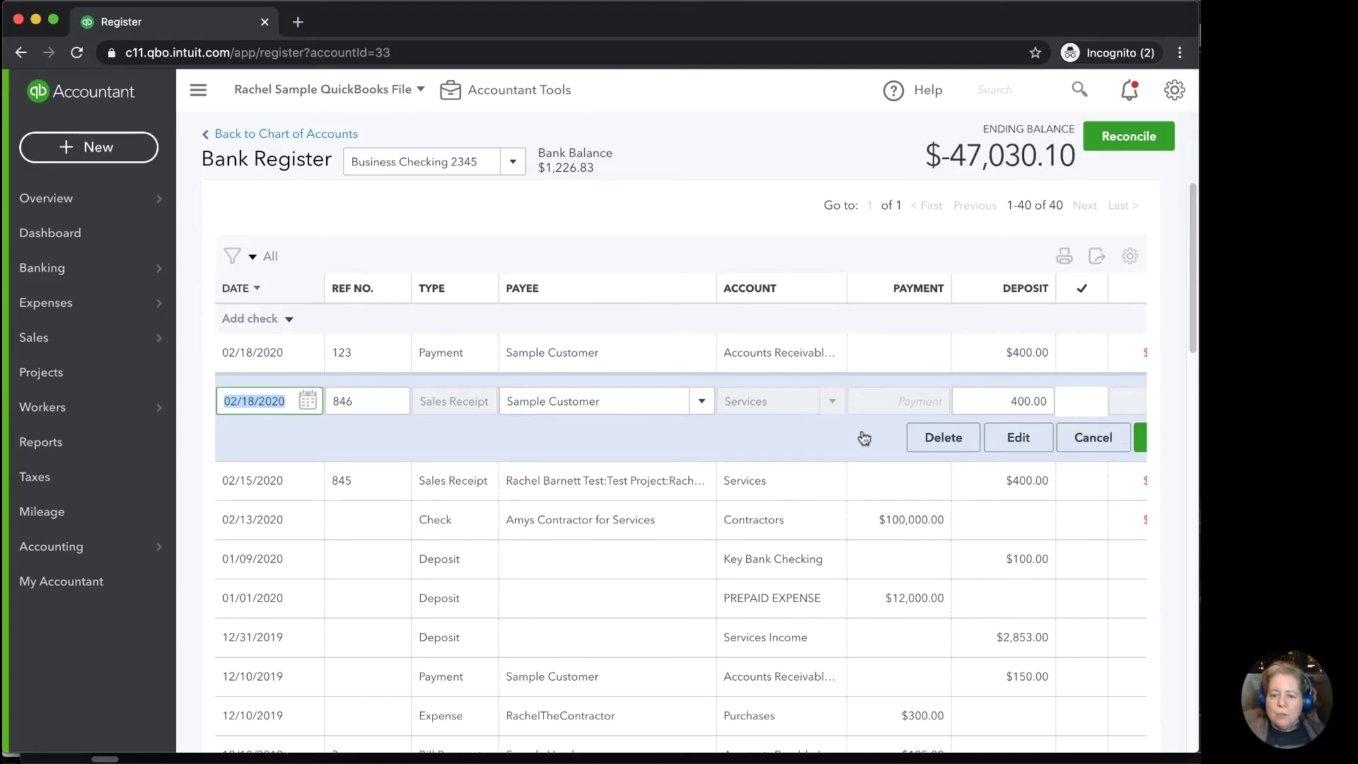
pyautogui.click(931, 444)
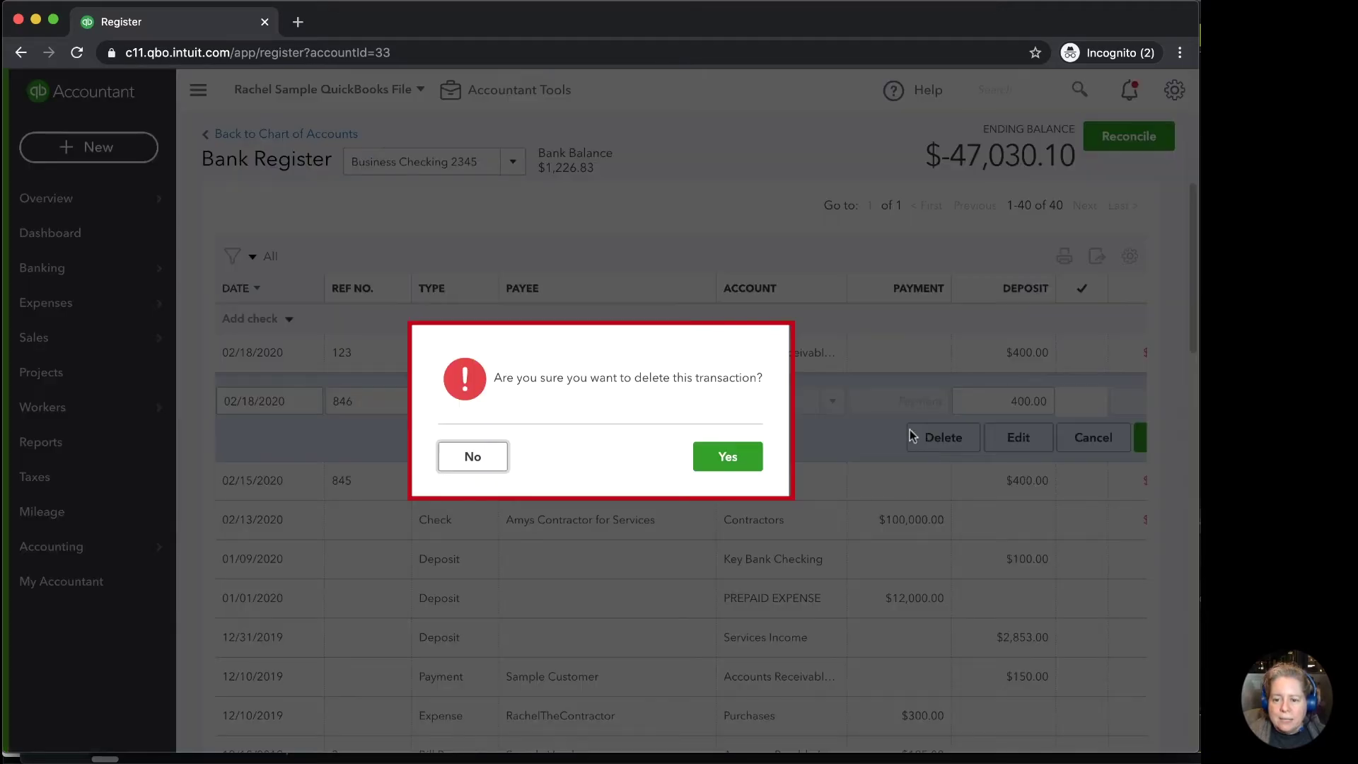
pyautogui.click(736, 458)
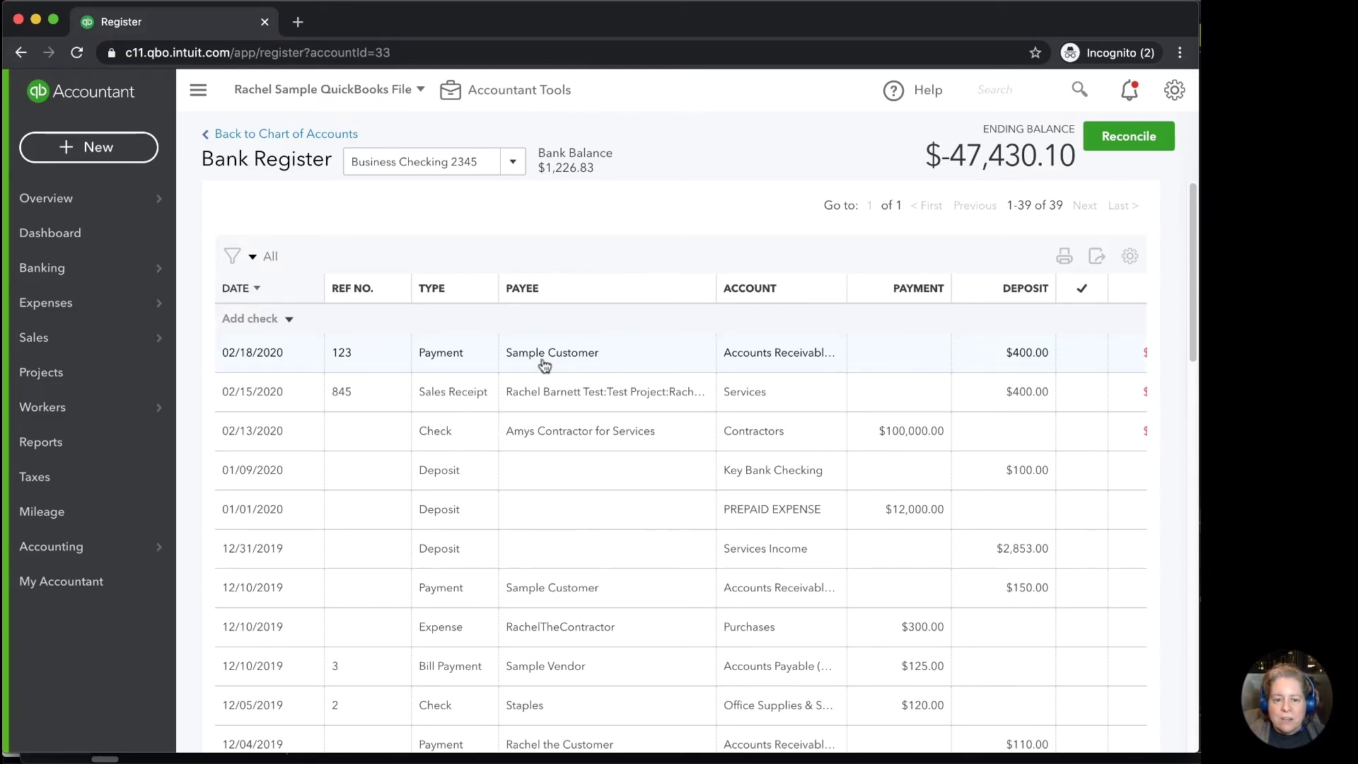
# - Search the customer list for 'samp' and open Sample Customer's detail page
pyautogui.moveTo(53, 345)
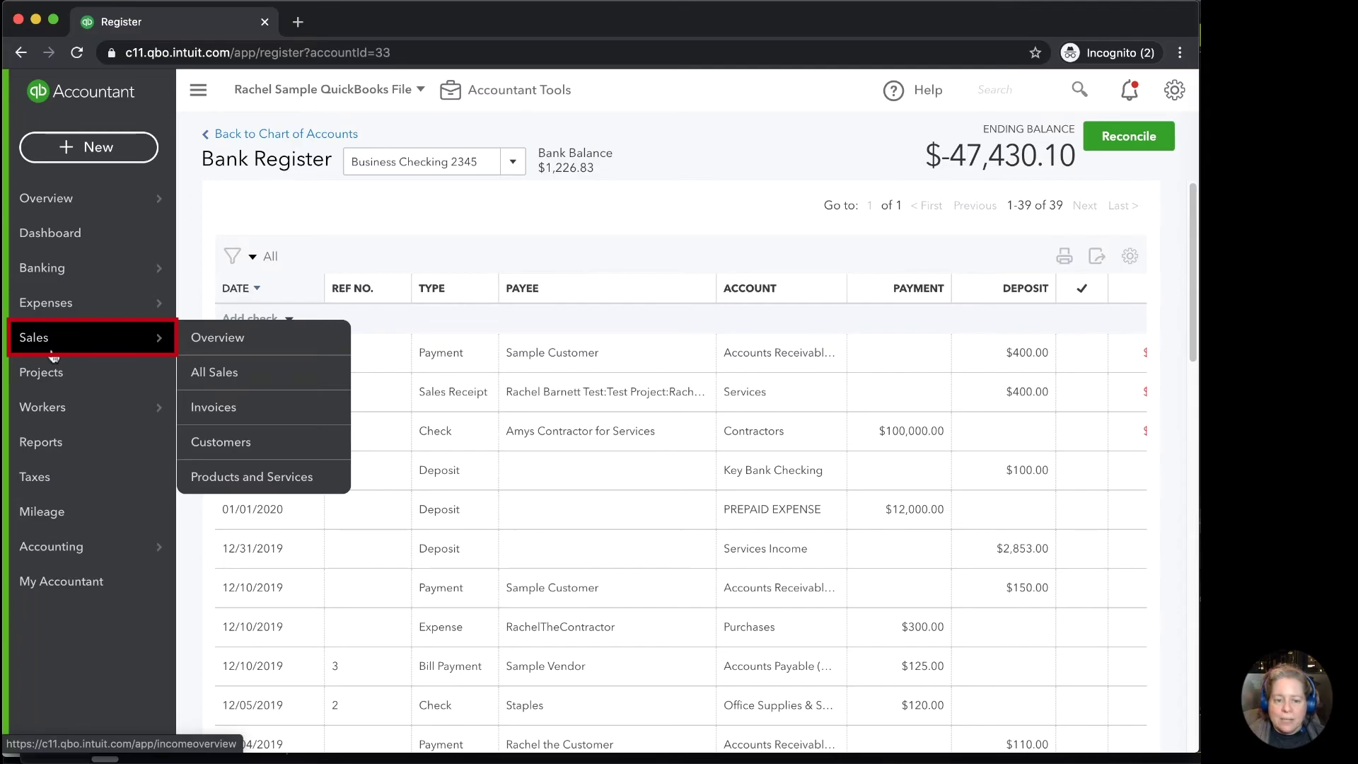
pyautogui.click(240, 442)
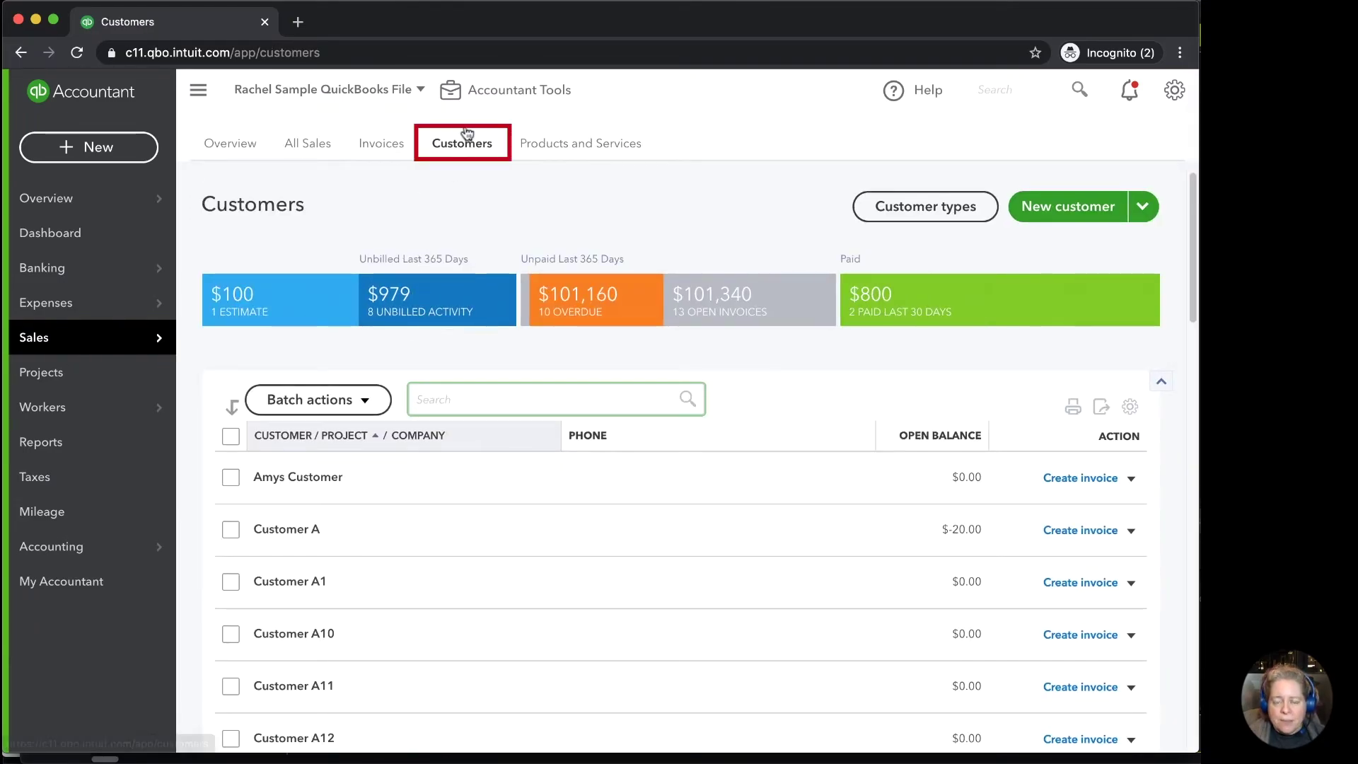
pyautogui.click(510, 453)
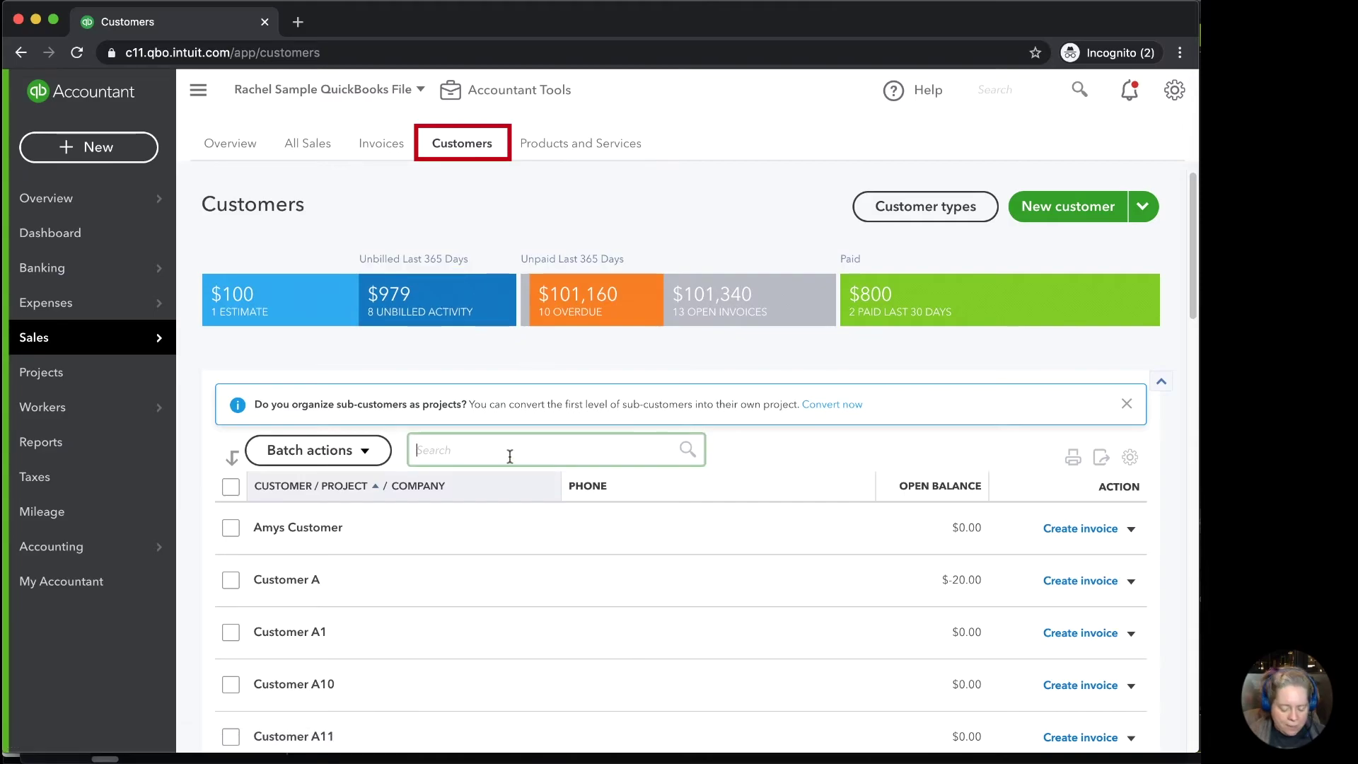
pyautogui.write('sample')
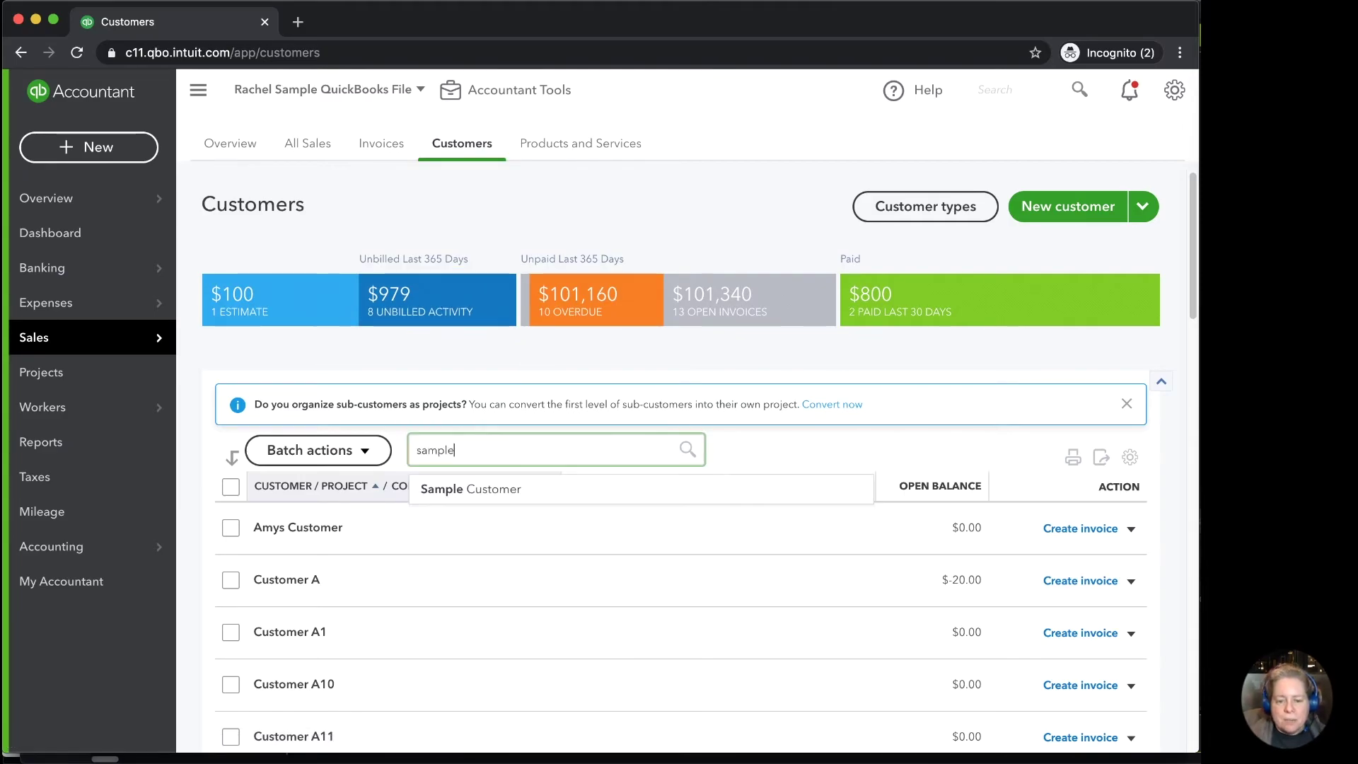
pyautogui.press('Return')
pyautogui.click(278, 529)
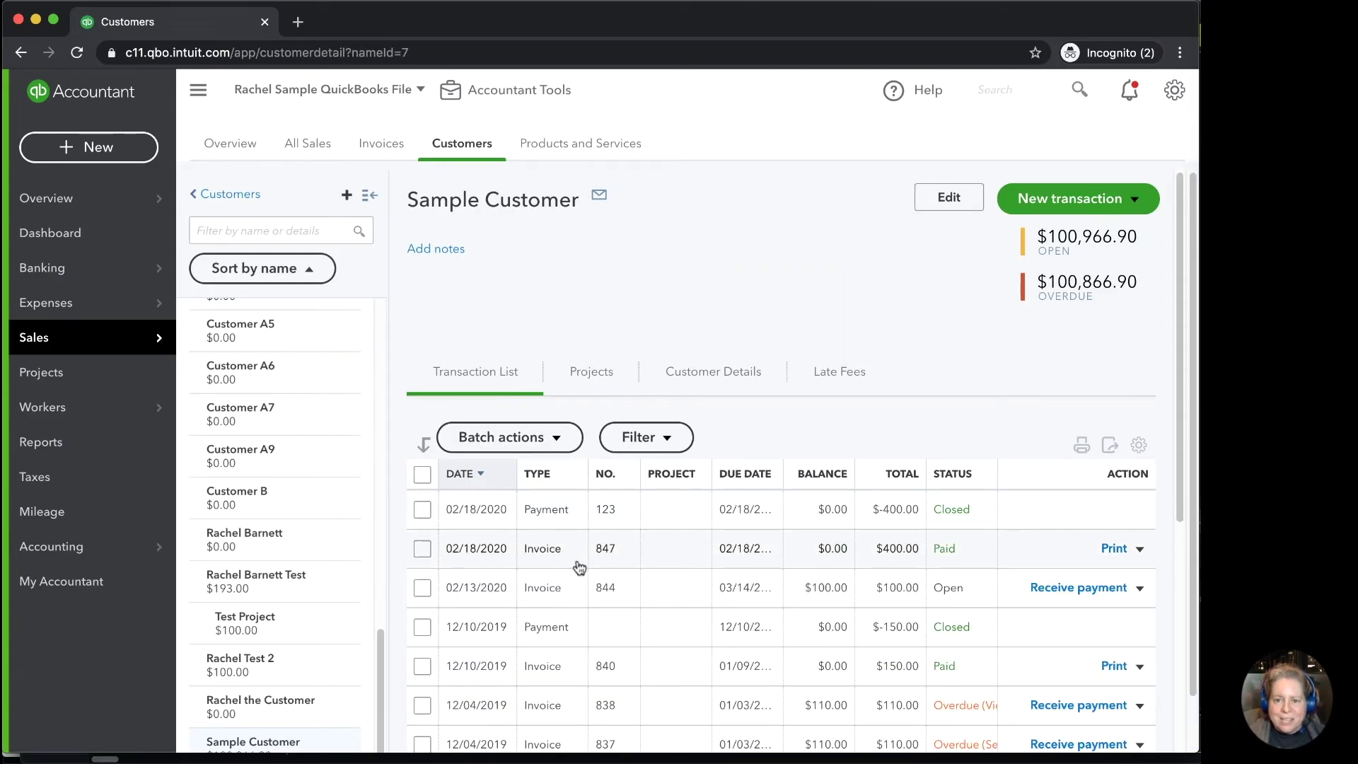